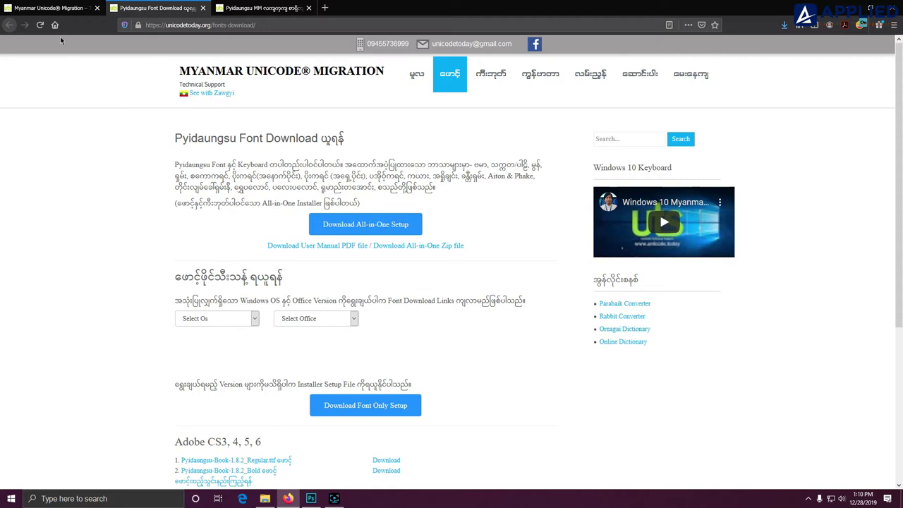
View the Myanmar Unicode Migration homepage and open the fonts page at its section for individual font files
left_click(53, 7)
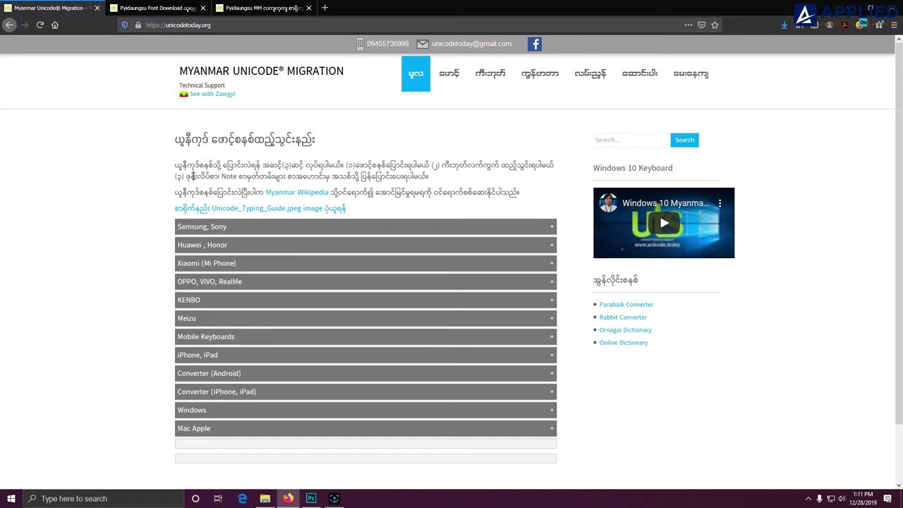
left_click(446, 85)
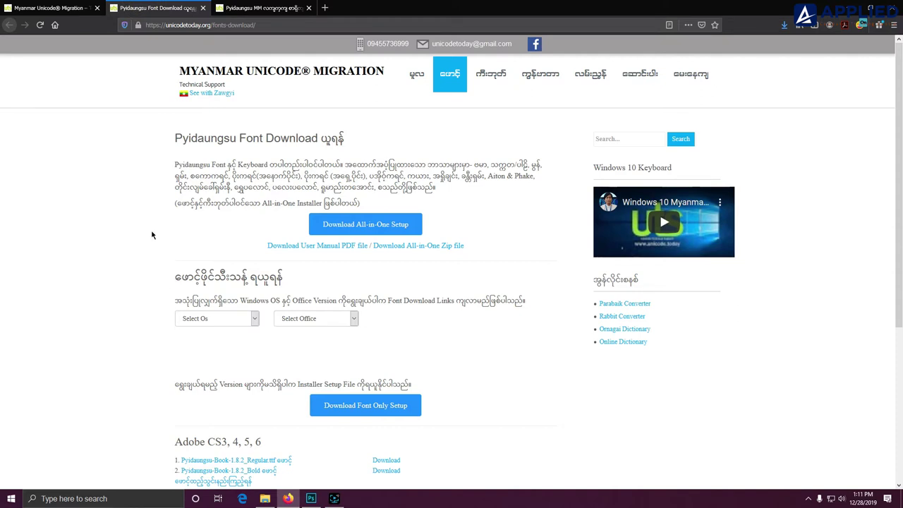
scroll(151, 235, "down", 1)
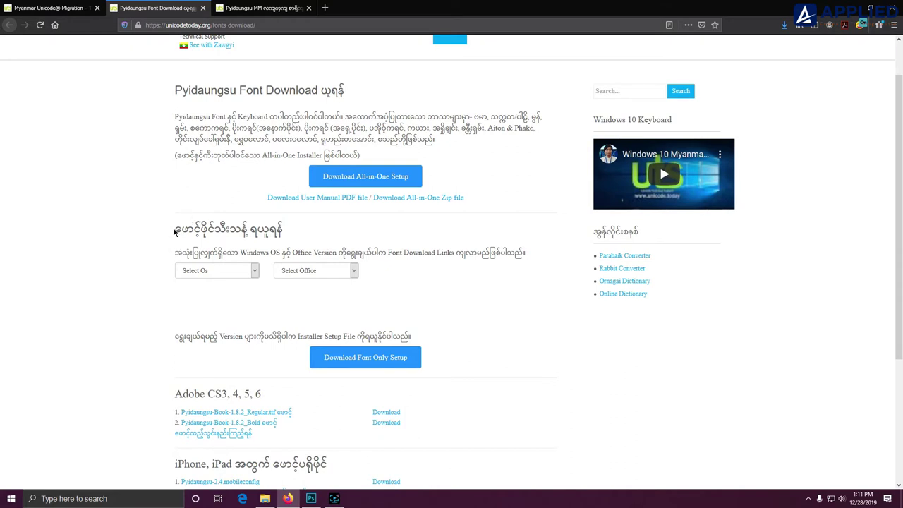
left_click_drag(177, 229, 175, 227)
left_click(228, 228)
left_click_drag(296, 227, 180, 225)
left_click(137, 247)
List the individual font downloads for Windows 8, 10 with Office 2013 and Above
left_click(255, 272)
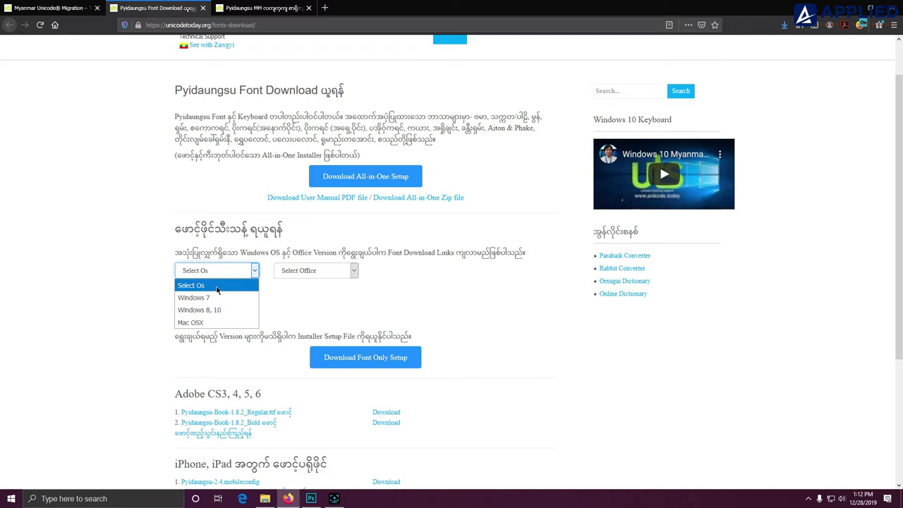
left_click(227, 312)
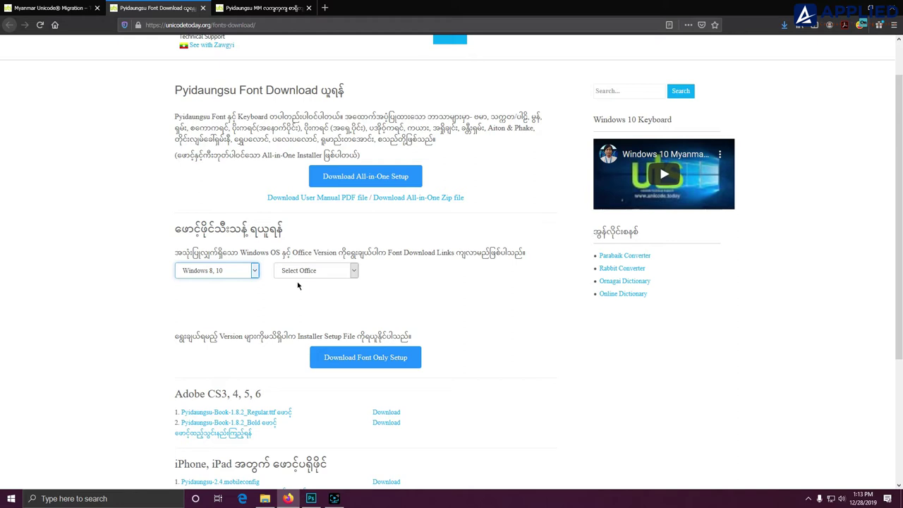
left_click(333, 274)
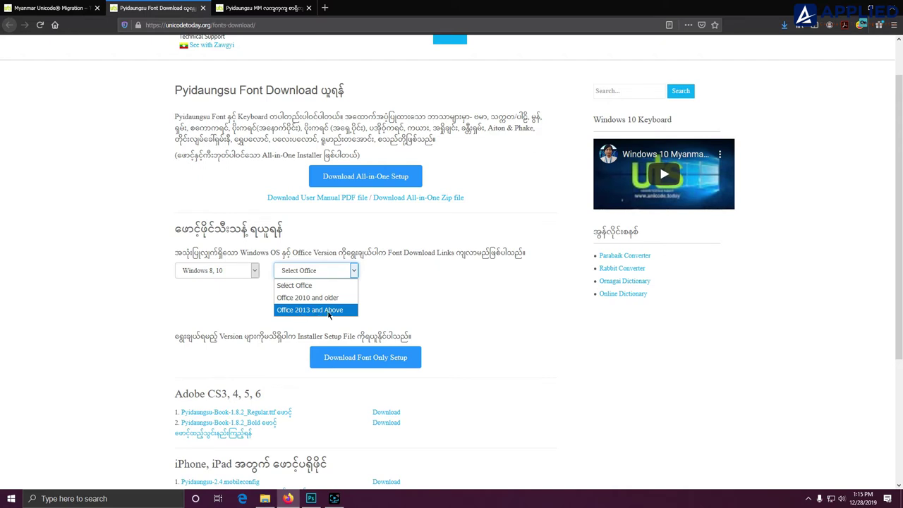
left_click(330, 311)
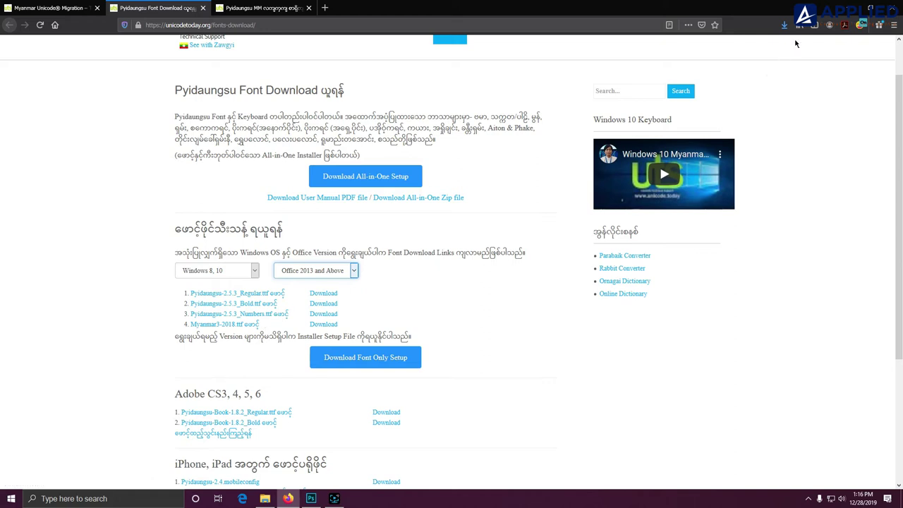
Open Keyboard.jpg from the desktop to view the keyboard image, and close it
left_click(853, 8)
double_click(15, 155)
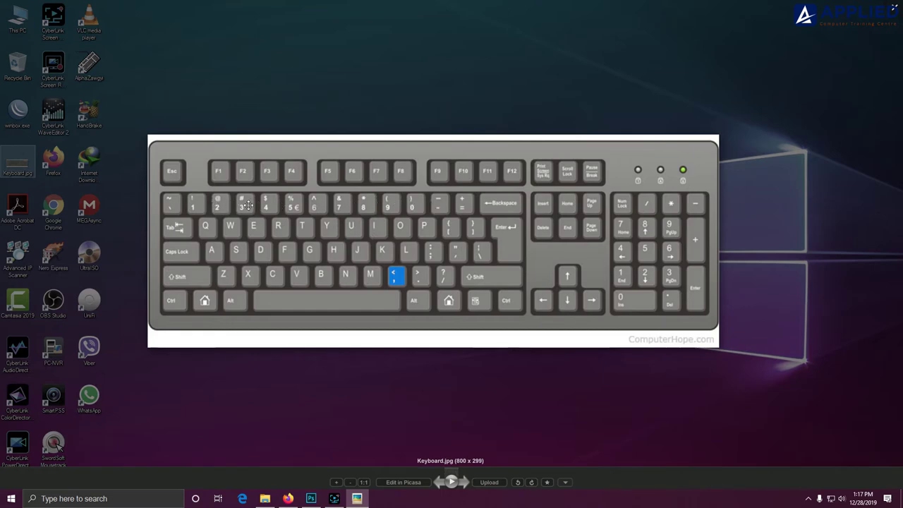
left_click(895, 7)
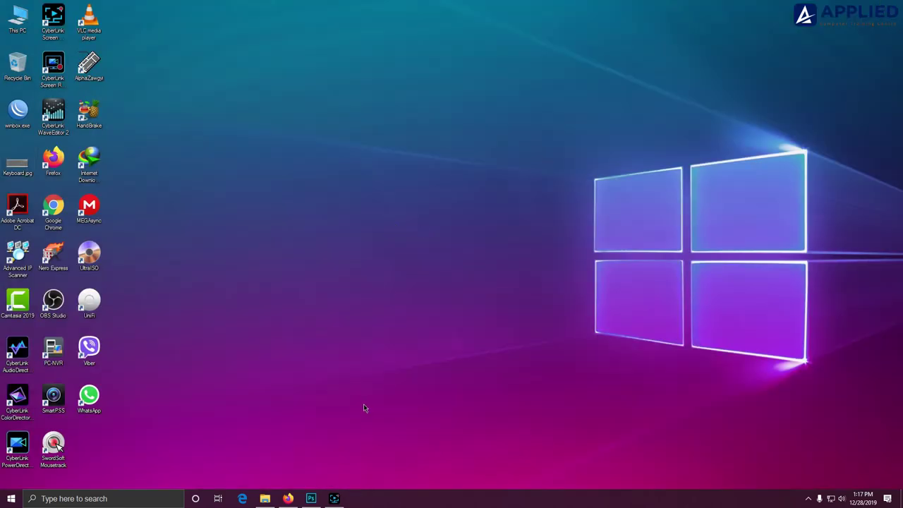
Switch back to Firefox and list the font downloads for Windows 7 with Office 2010 and older
left_click(290, 498)
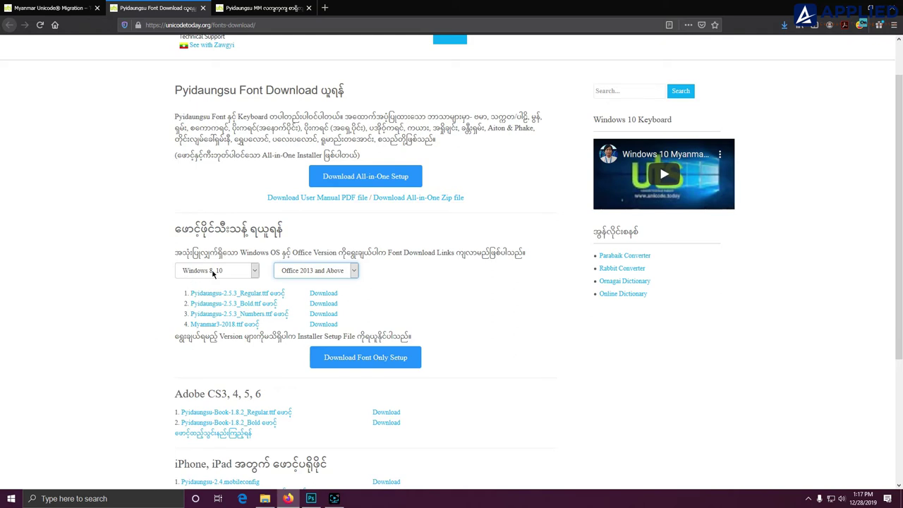
left_click(255, 272)
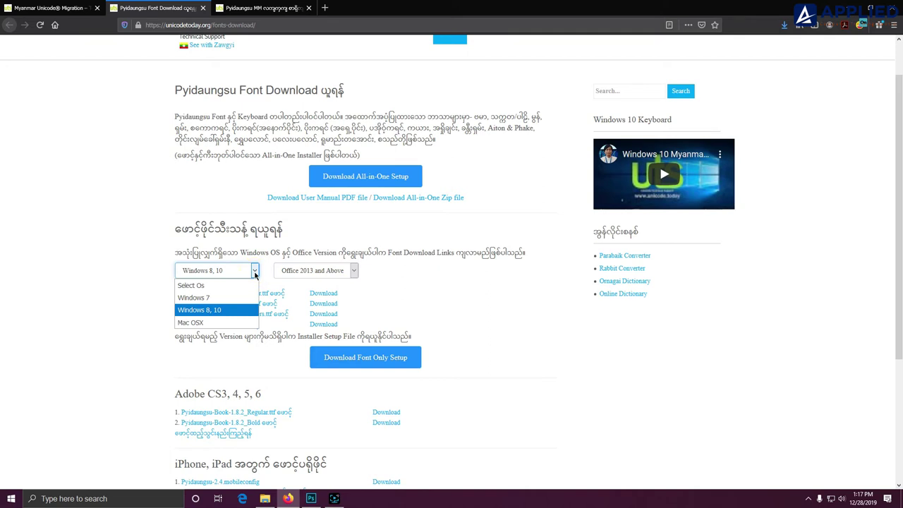
left_click(192, 298)
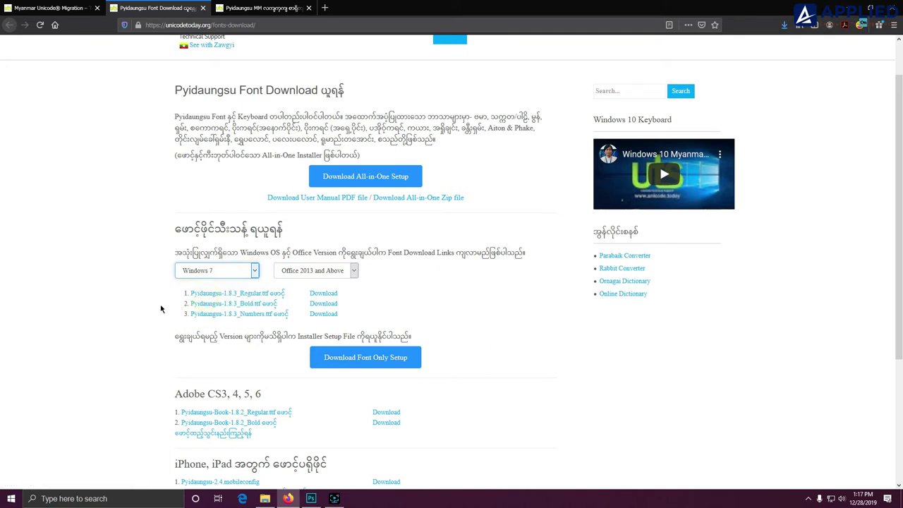
left_click(342, 273)
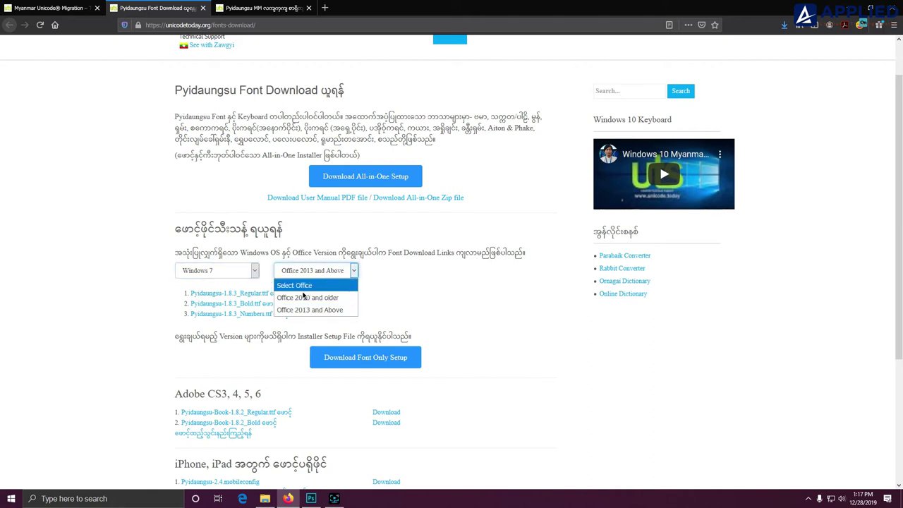
left_click(329, 299)
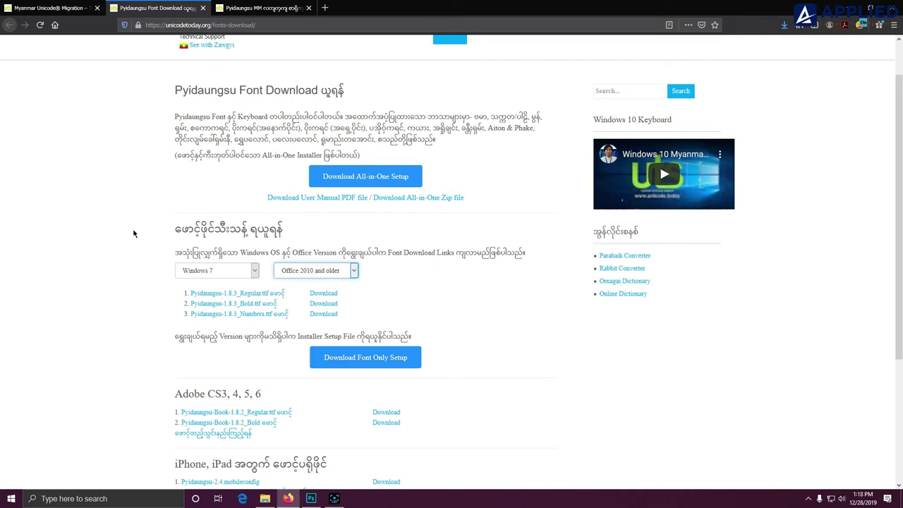
left_click(134, 234)
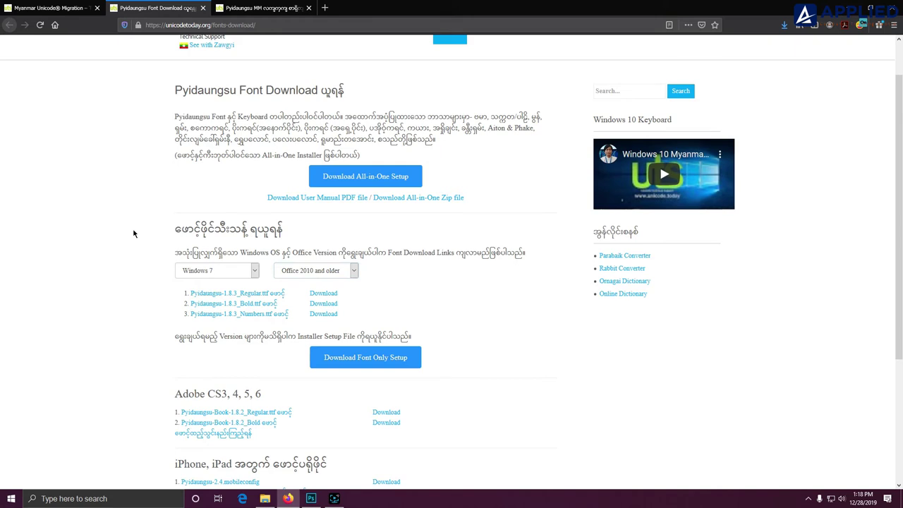
Open the site's keyboards download page and find the KeyMagic 2.0.0.7 section
scroll(134, 233, "up", 1)
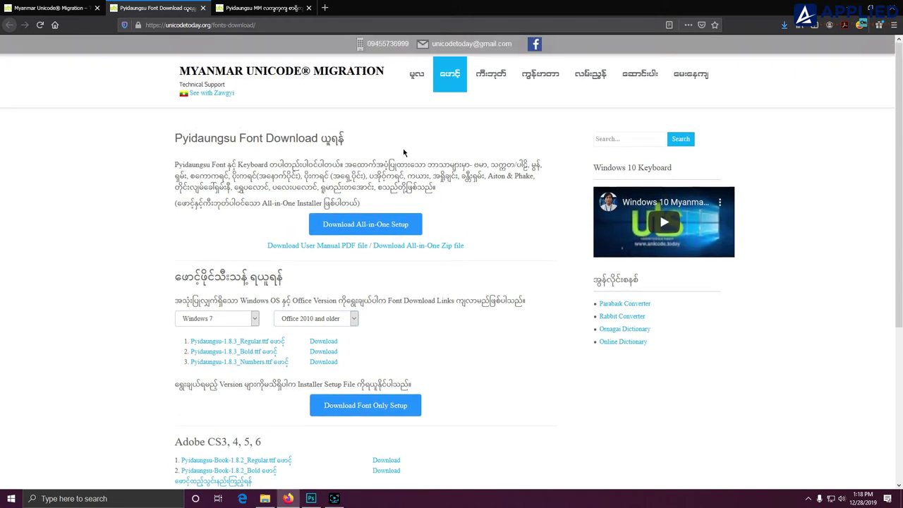
left_click(485, 86)
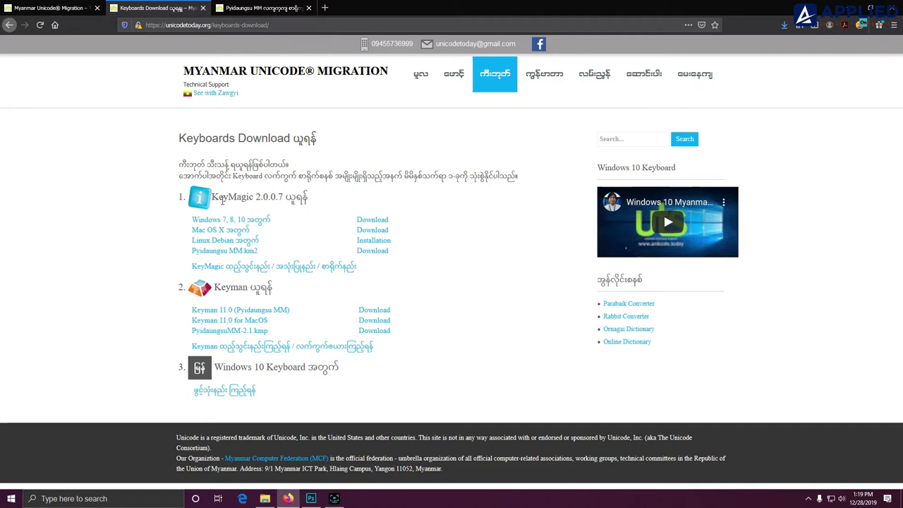
left_click_drag(211, 198, 310, 200)
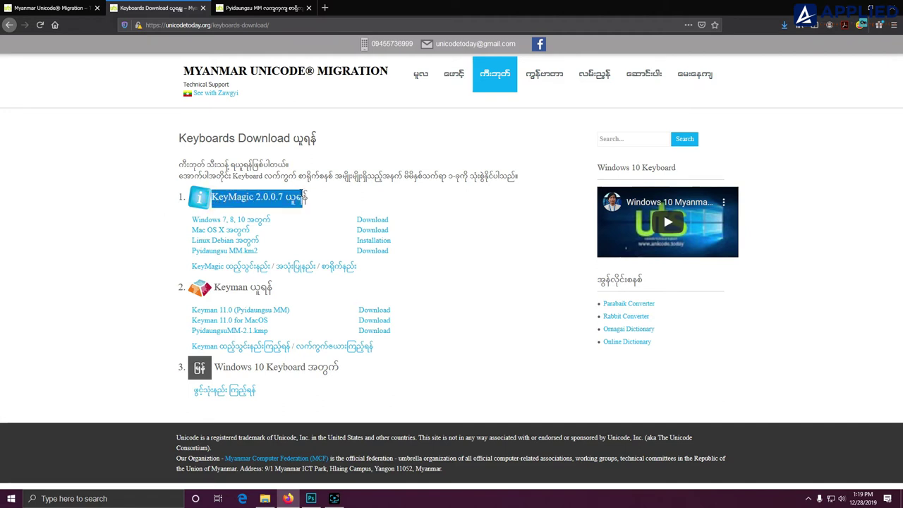
left_click(324, 201)
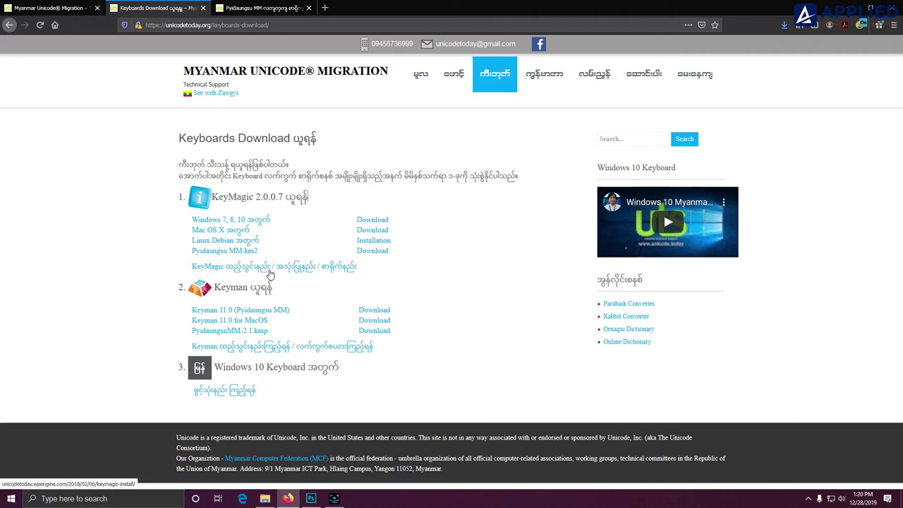
Open KeyMagic's typing guide and examine the Pyidaungsu MM keyboard layouts, stacked-letter rules and sample key combinations
left_click(332, 266)
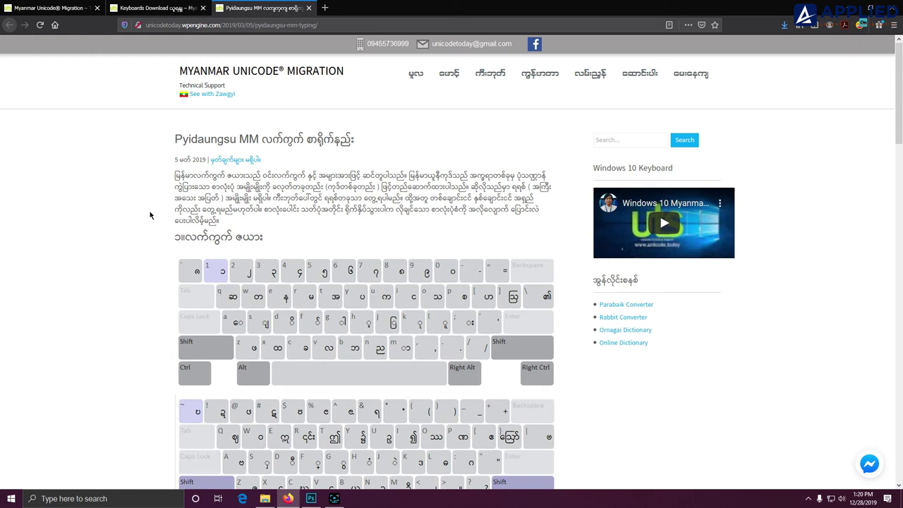
scroll(205, 239, "down", 3)
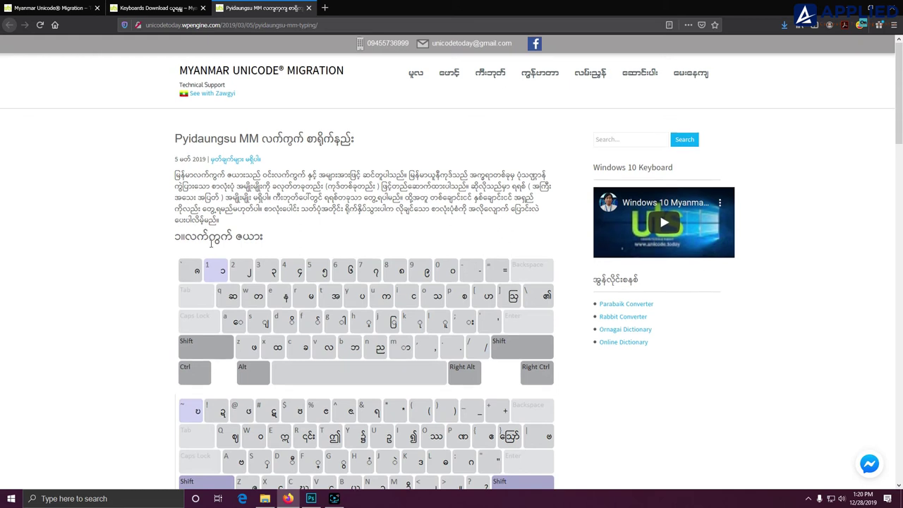
scroll(211, 246, "down", 3)
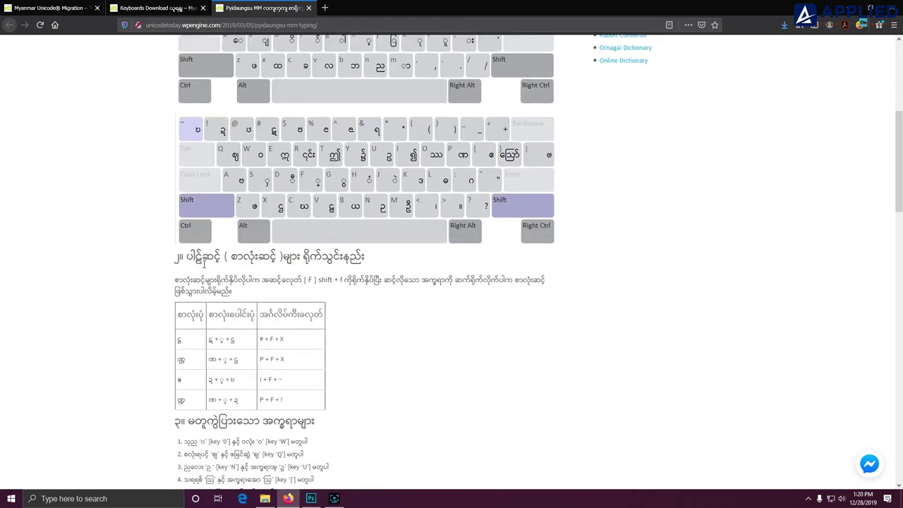
scroll(204, 262, "up", 3)
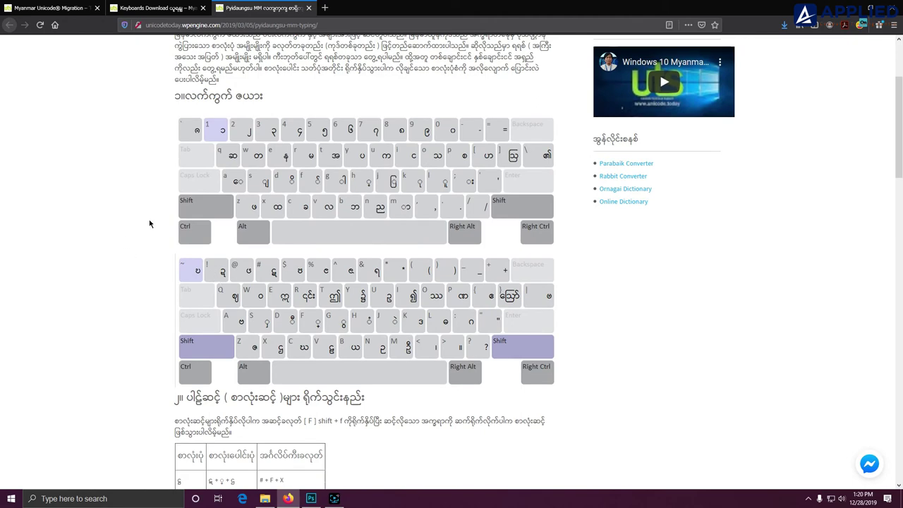
scroll(175, 249, "down", 5)
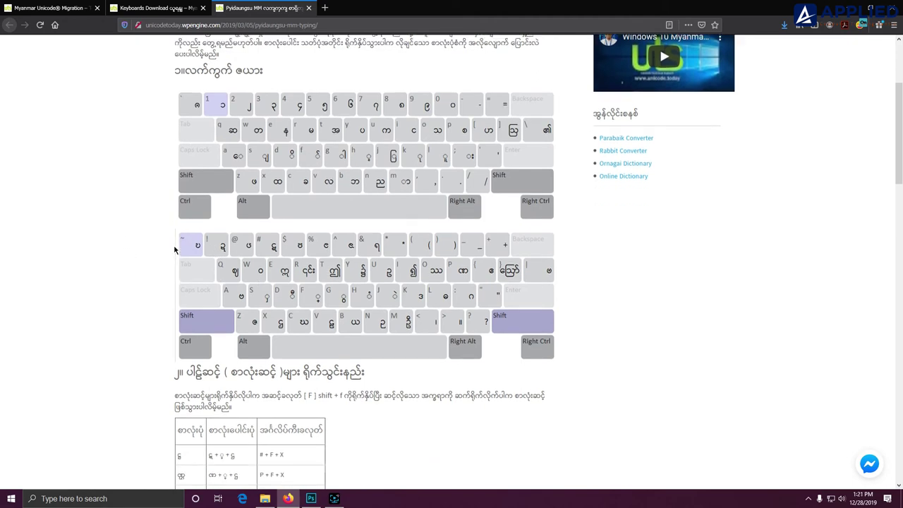
scroll(175, 250, "down", 5)
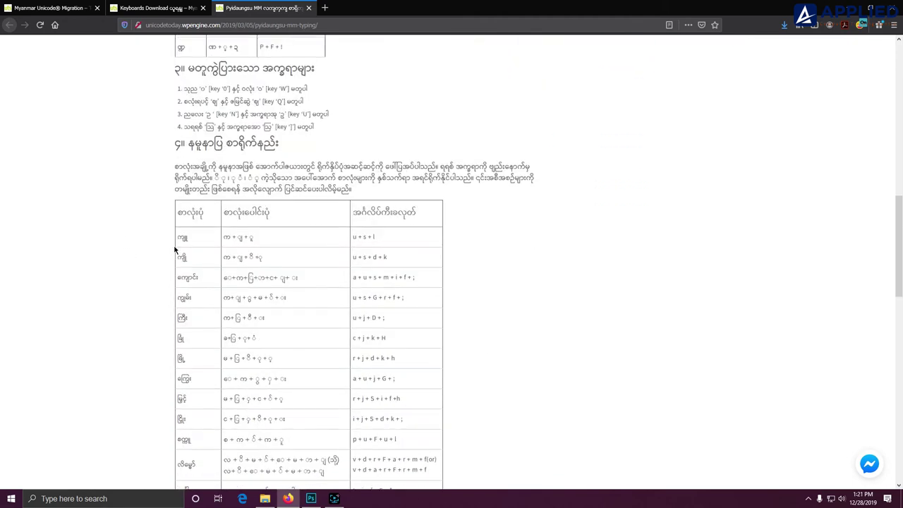
scroll(175, 250, "up", 8)
scroll(175, 250, "up", 4)
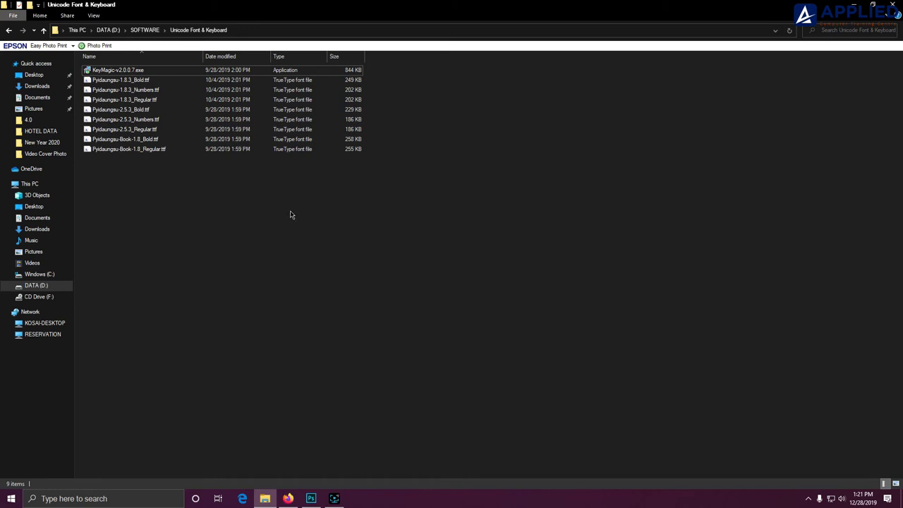
In File Explorer, examine the KeyMagic installer and the Pyidaungsu 1.8.3, 2.5.3 and Book font files in the Unicode Font & Keyboard folder
left_click_drag(450, 234, 75, 62)
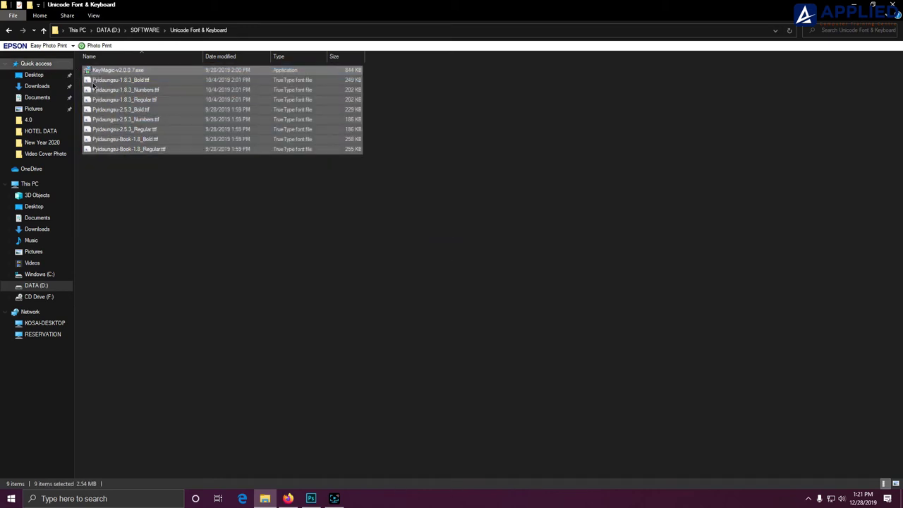
left_click(235, 219)
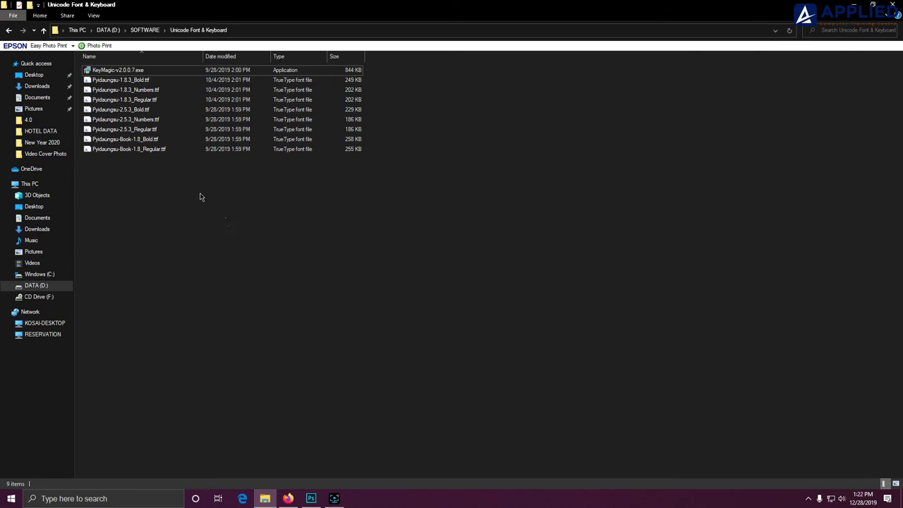
left_click(132, 69)
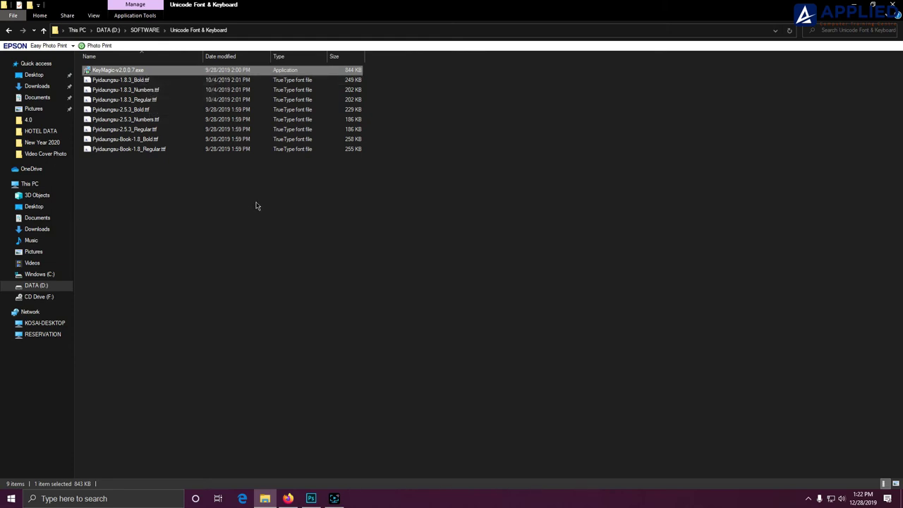
left_click(121, 83)
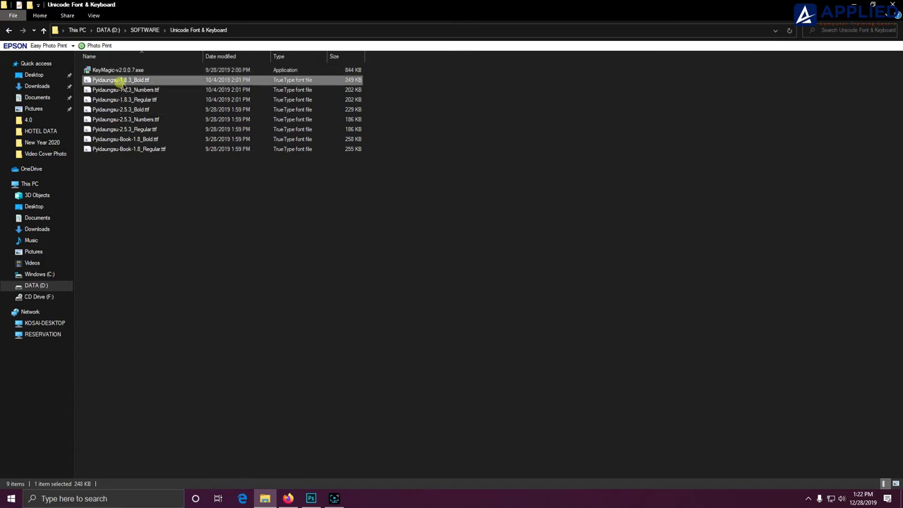
left_click(136, 113)
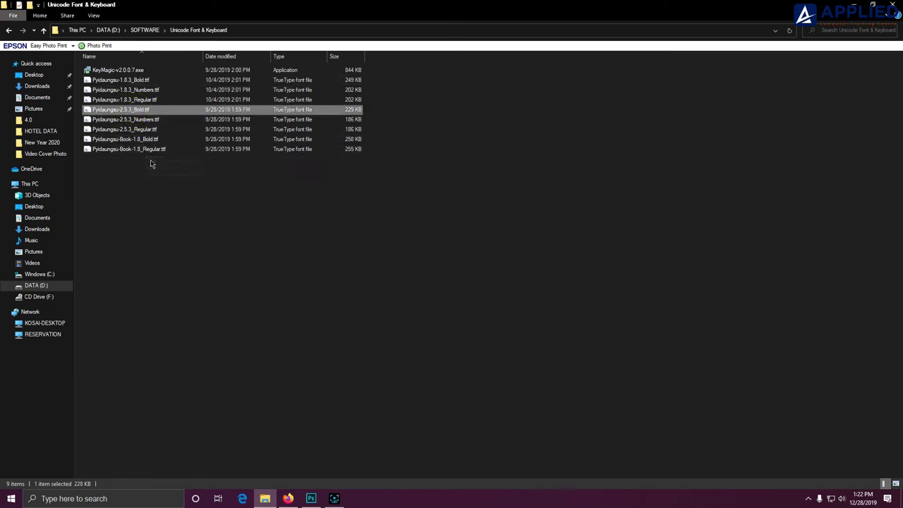
left_click(137, 140)
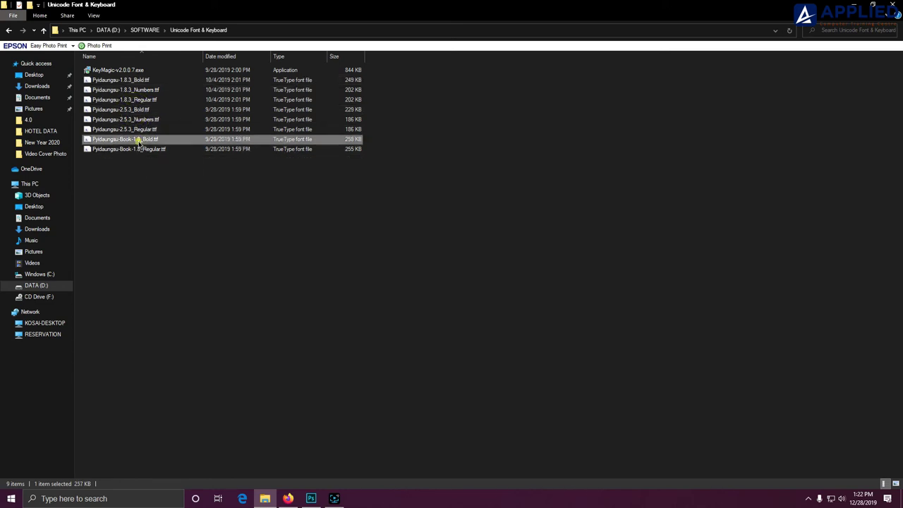
left_click(160, 171)
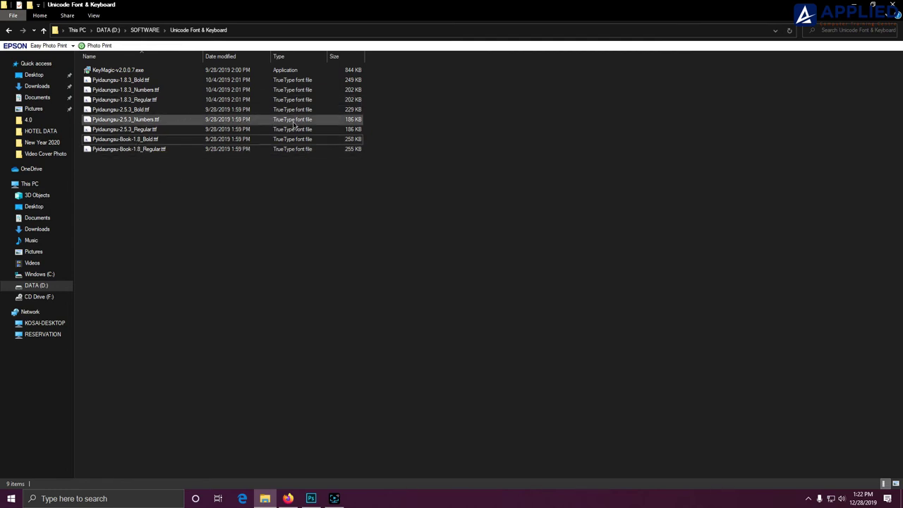
left_click_drag(376, 79, 152, 132)
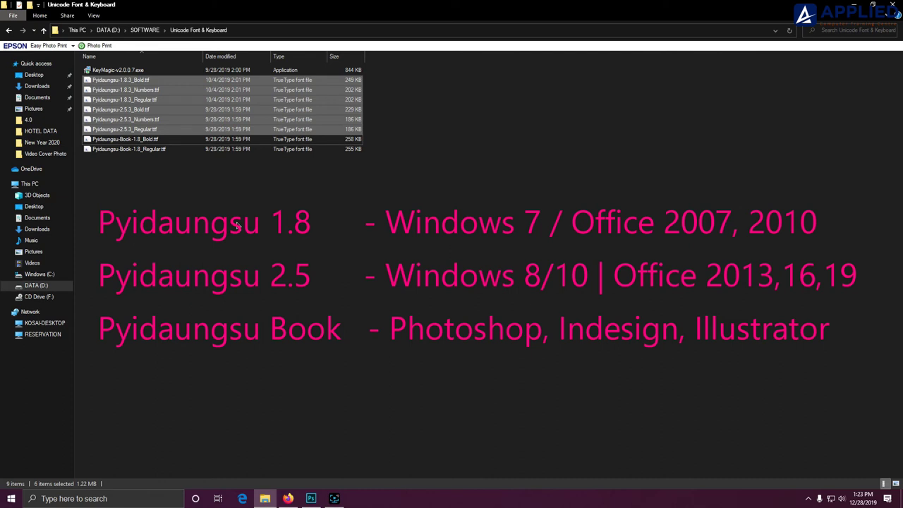
left_click(237, 224)
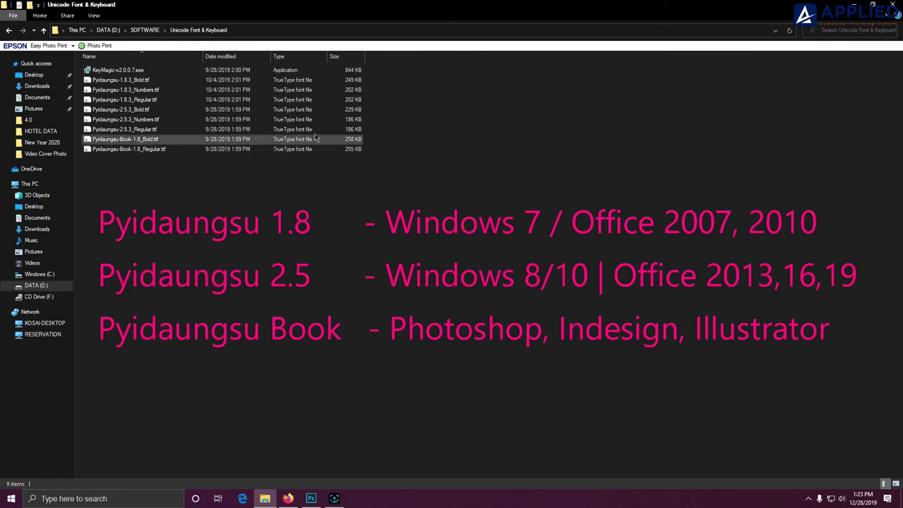
Examine the Pyidaungsu 2.5.3 and Pyidaungsu Book font files against the Windows, Office and Adobe programs each version suits
left_click_drag(378, 114, 92, 131)
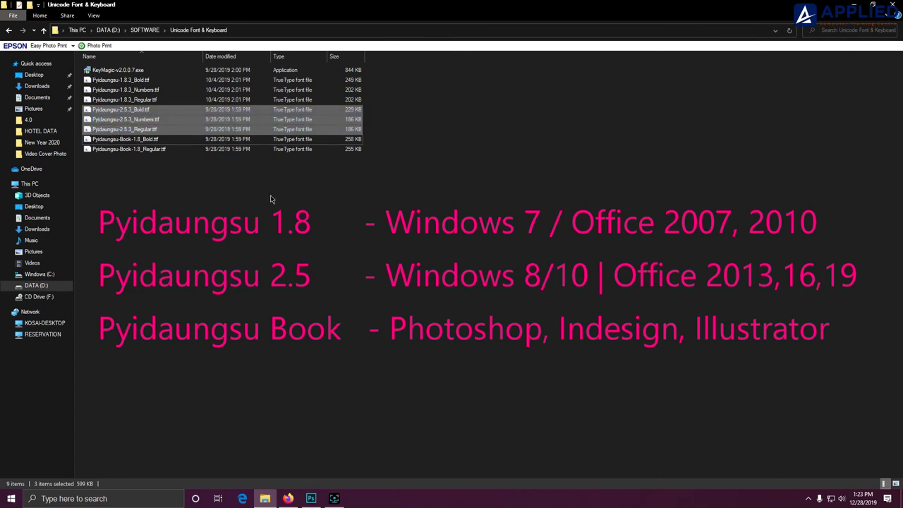
left_click(271, 199)
left_click_drag(372, 168, 92, 144)
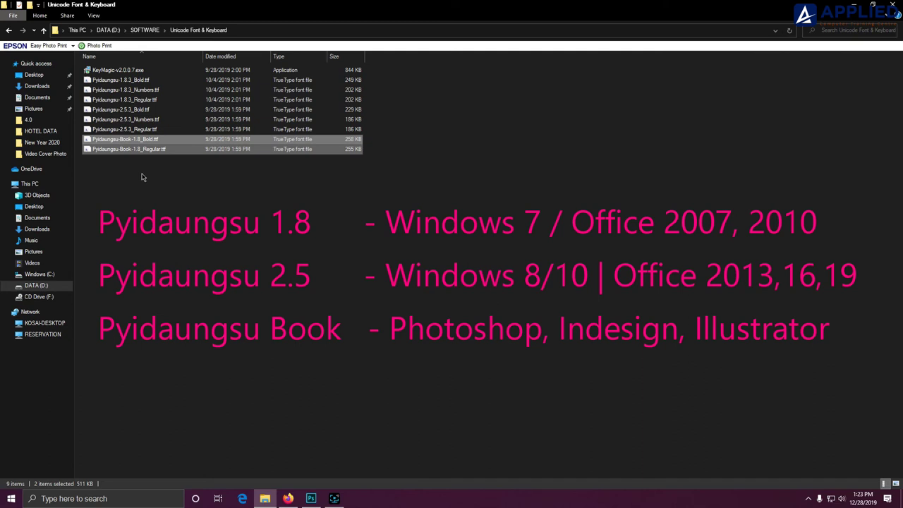
left_click(137, 173)
left_click(125, 140)
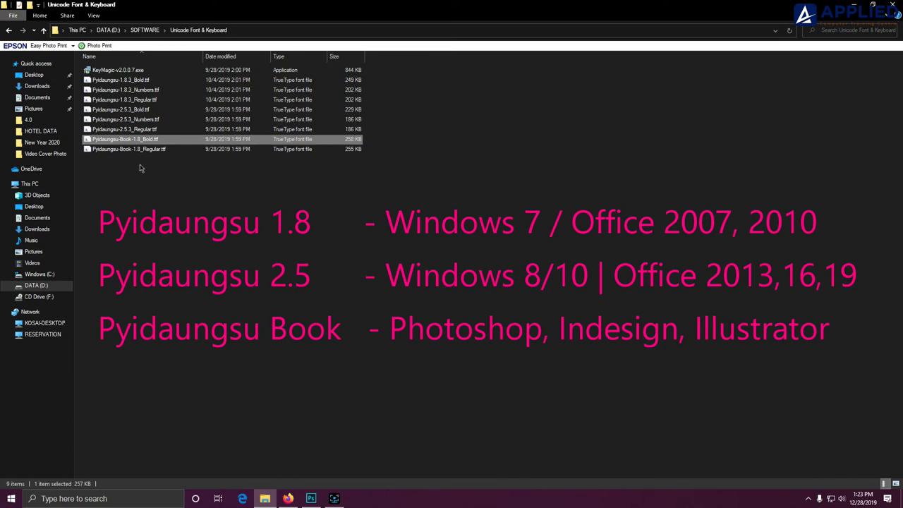
left_click(366, 164)
left_click_drag(366, 163, 88, 144)
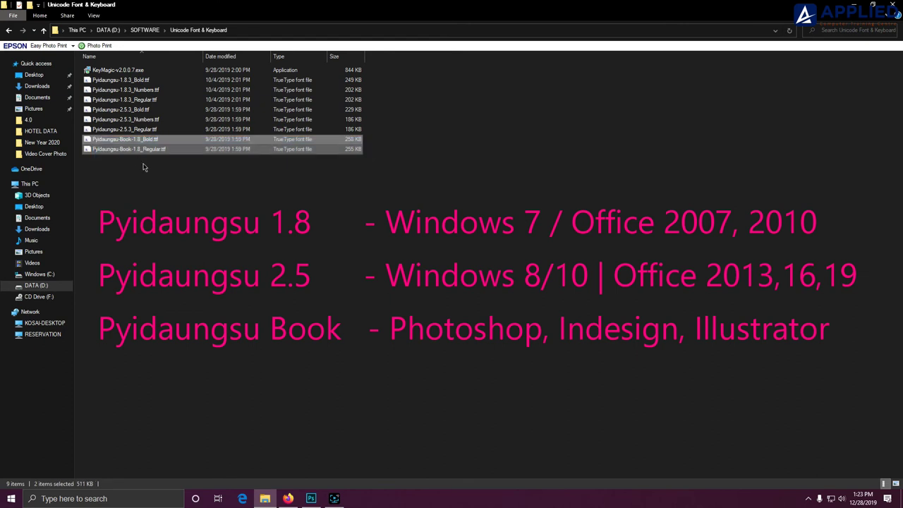
left_click(173, 182)
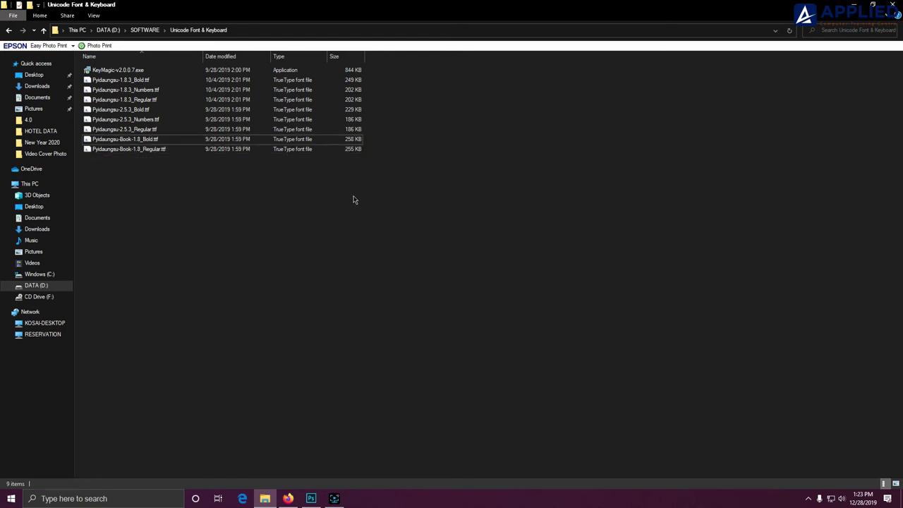
Install the three Pyidaungsu 2.5.3 fonts and the two Pyidaungsu Book 1.8 fonts for all users
left_click_drag(373, 185, 95, 106)
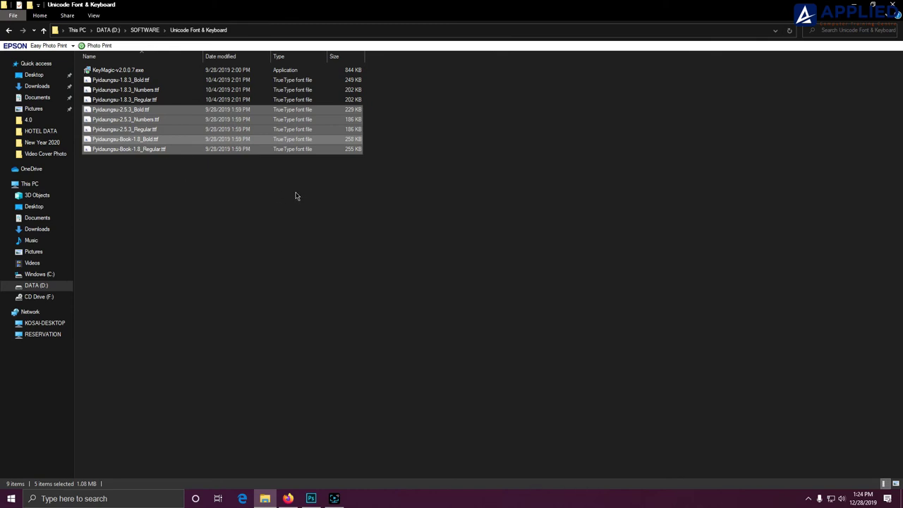
right_click(122, 140)
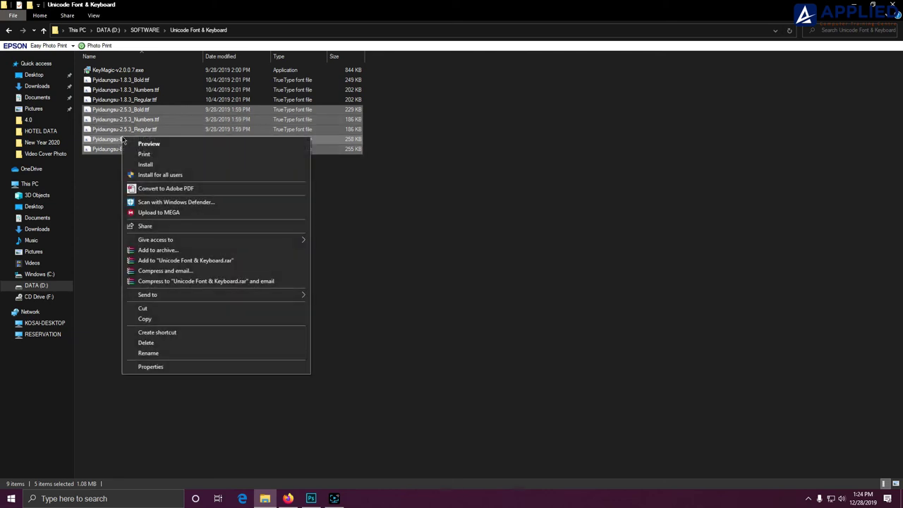
left_click(177, 177)
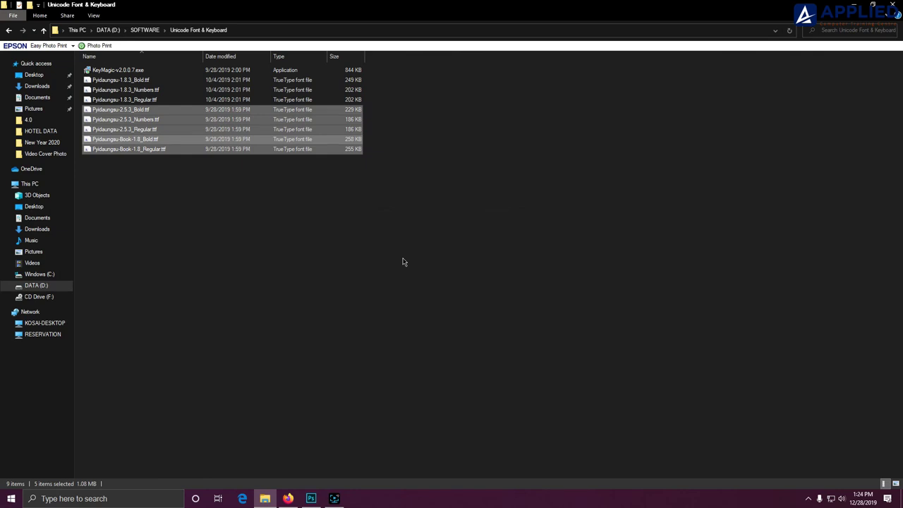
left_click(264, 233)
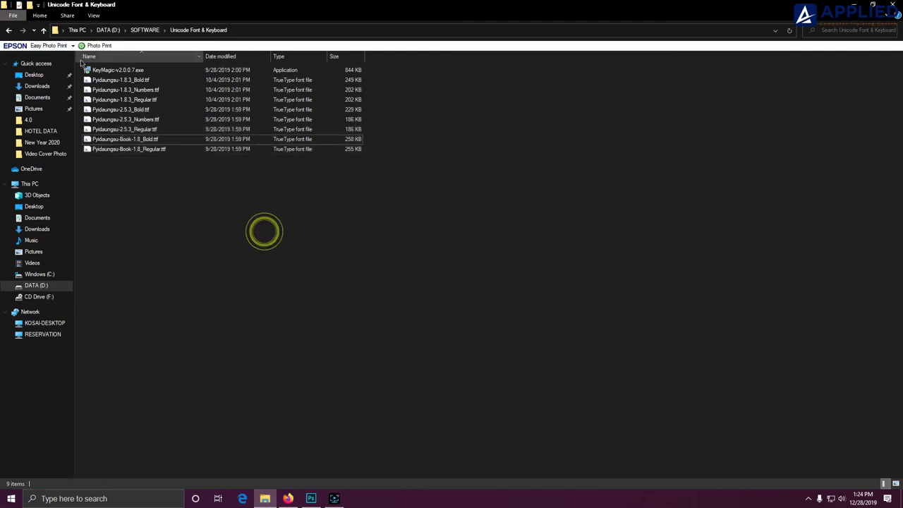
Run the KeyMagic v2.0.0.7 installer, accept the licence agreement and continue to the additional tasks
left_click(115, 70)
double_click(129, 71)
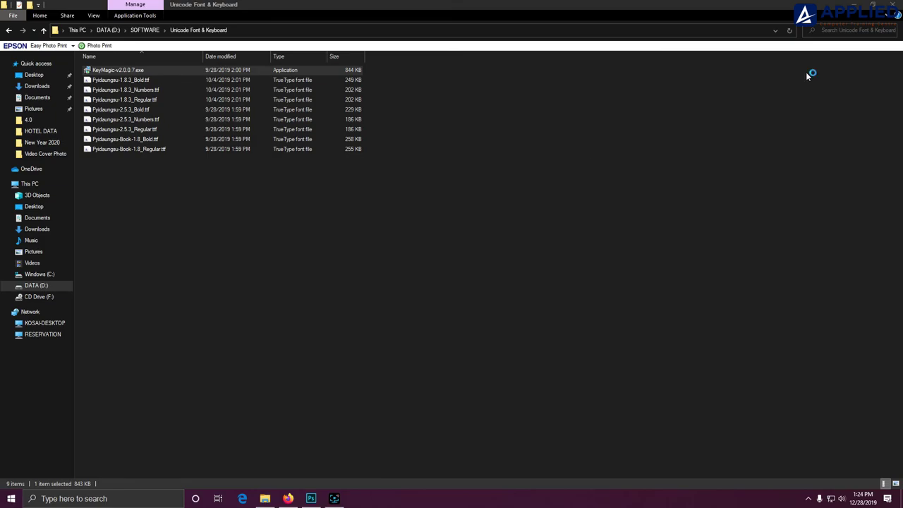
left_click(855, 9)
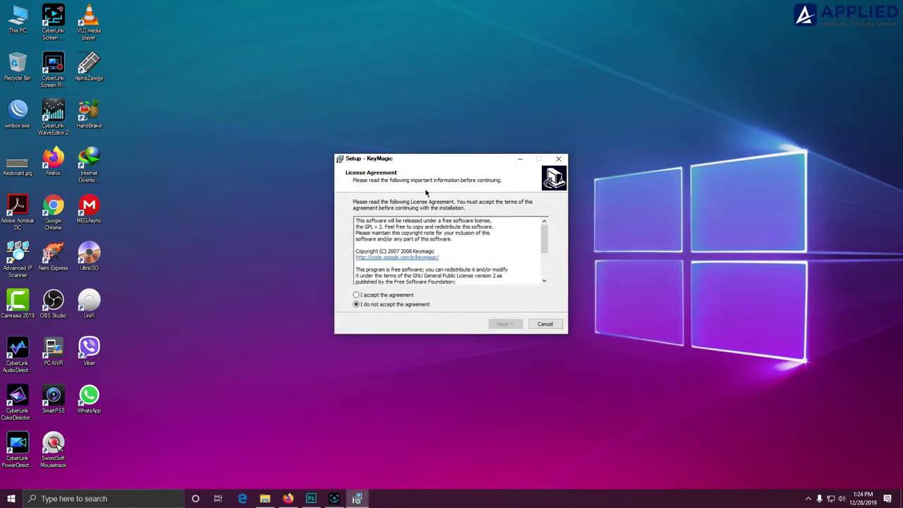
left_click_drag(433, 161, 366, 143)
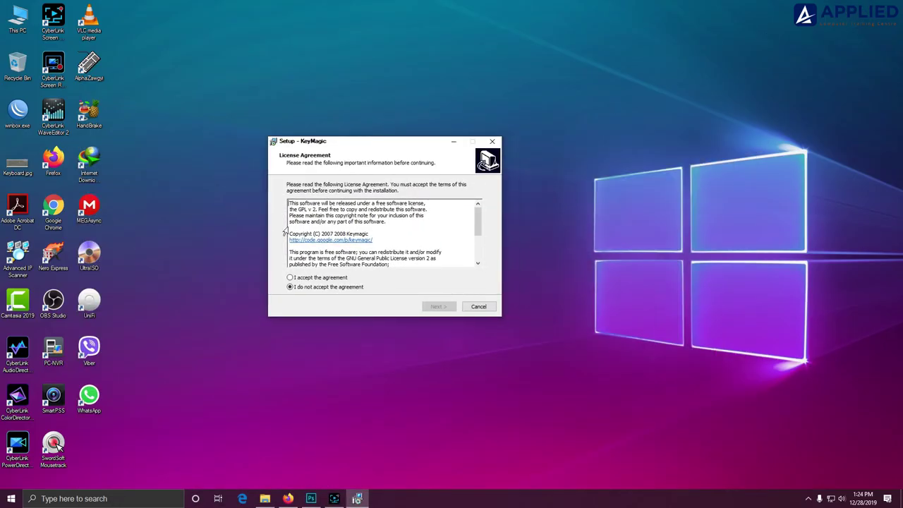
left_click(290, 277)
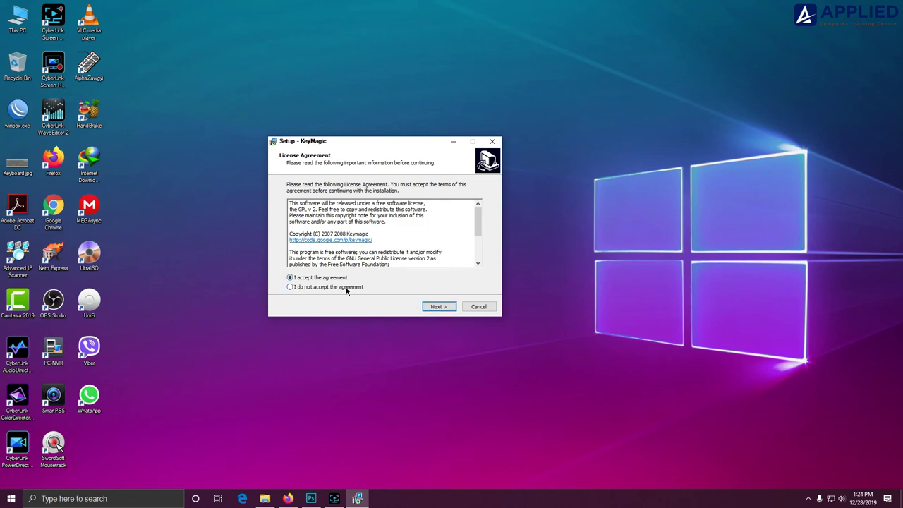
left_click(436, 307)
left_click(437, 307)
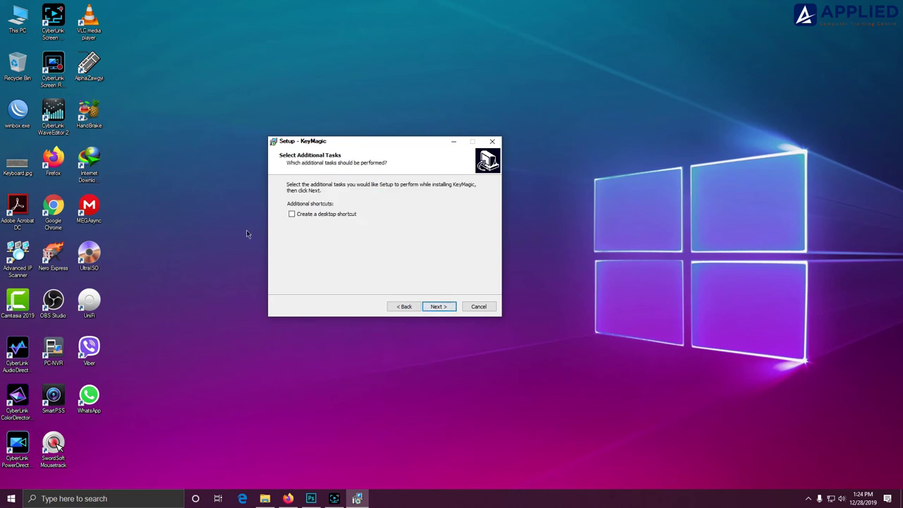
Install KeyMagic with a desktop shortcut and finish setup with launching it and running it at startup enabled
left_click(293, 215)
left_click(435, 308)
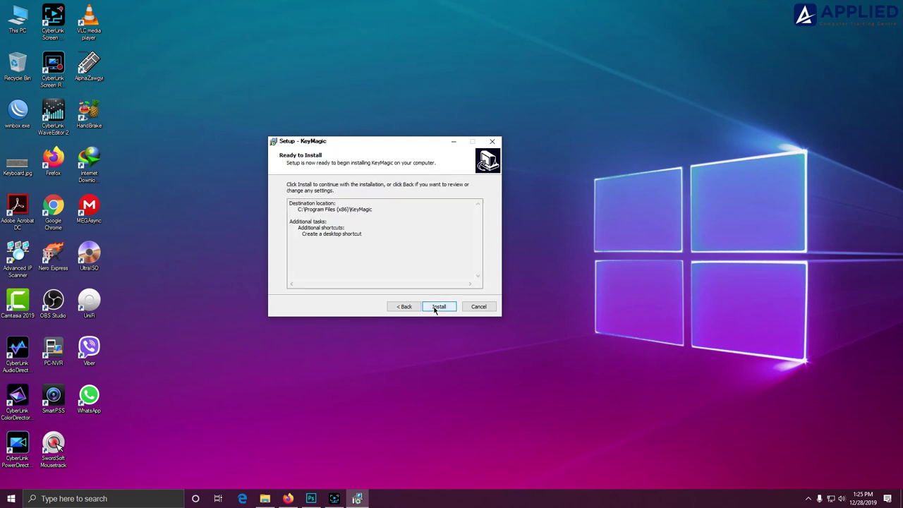
left_click(435, 309)
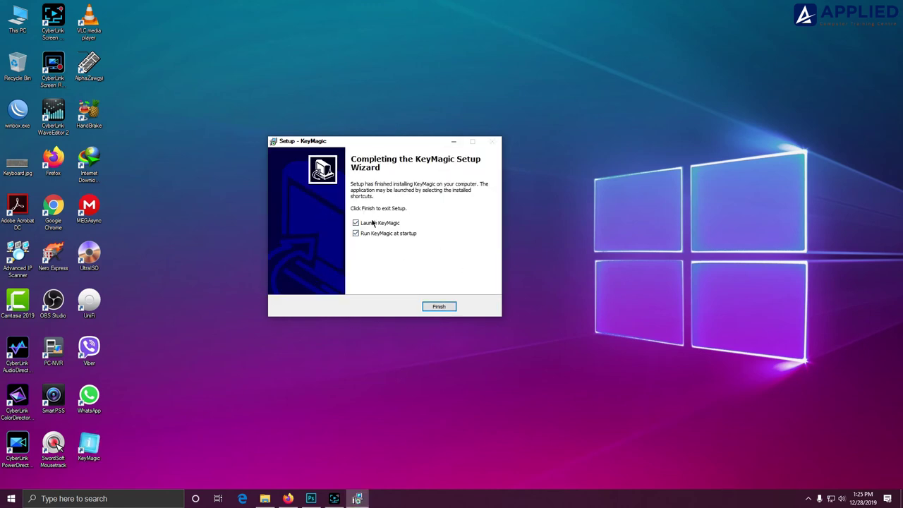
left_click(432, 307)
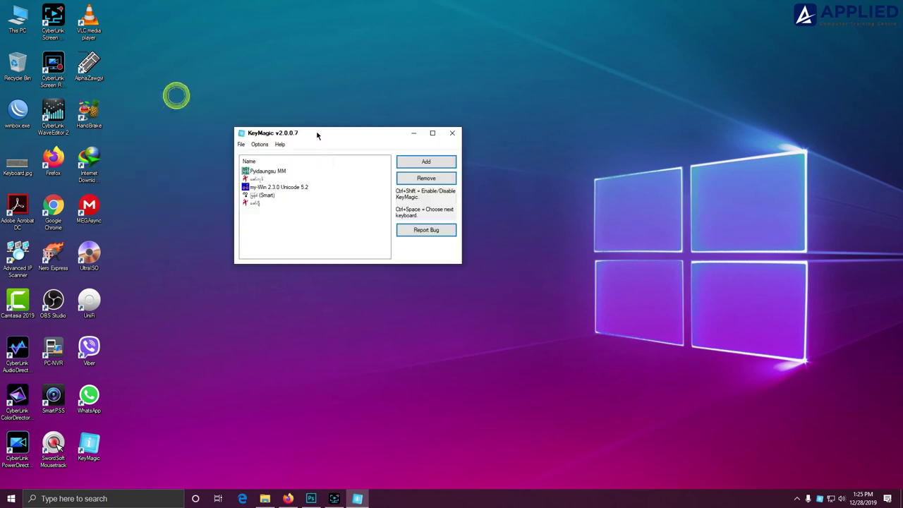
Look through the keyboards in KeyMagic's list, including my-Win 2.3.0 Unicode 5.2, the Smart layout and Pyidaungsu MM
left_click(258, 181)
left_click(274, 187)
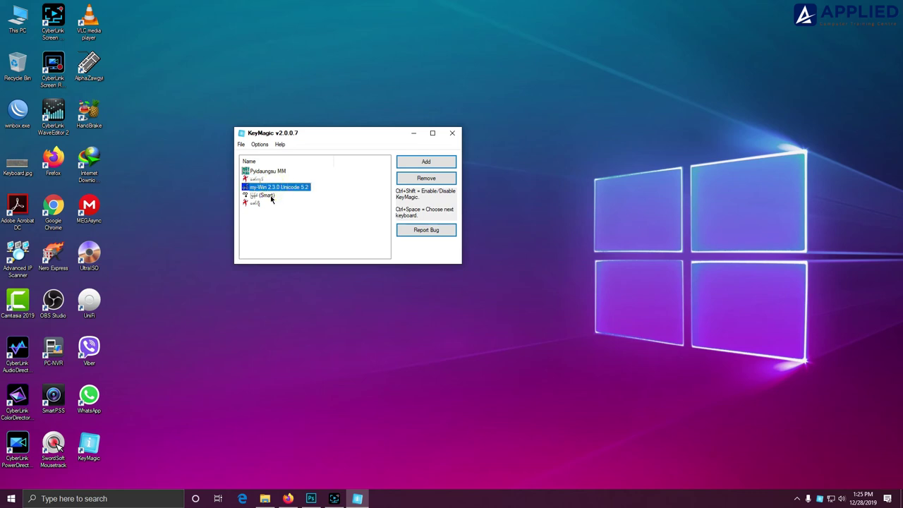
left_click(269, 196)
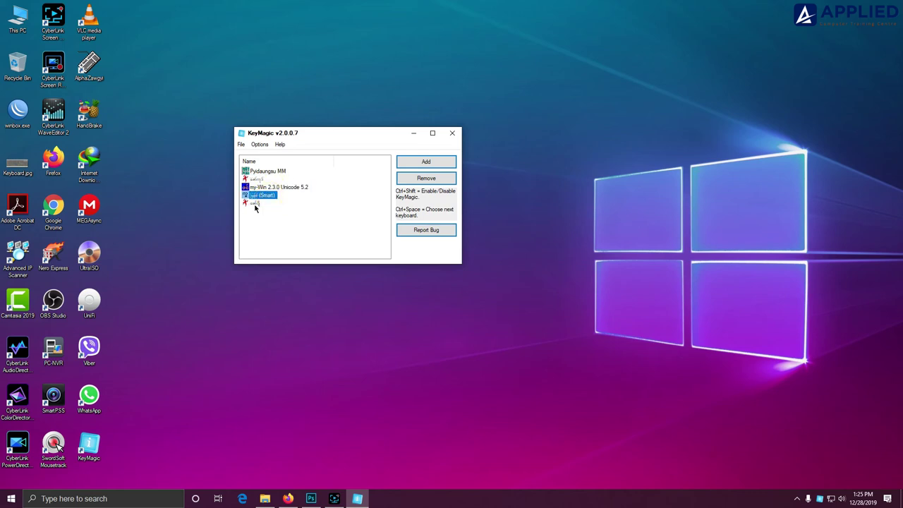
left_click_drag(256, 207, 286, 224)
left_click(286, 224)
left_click(261, 172)
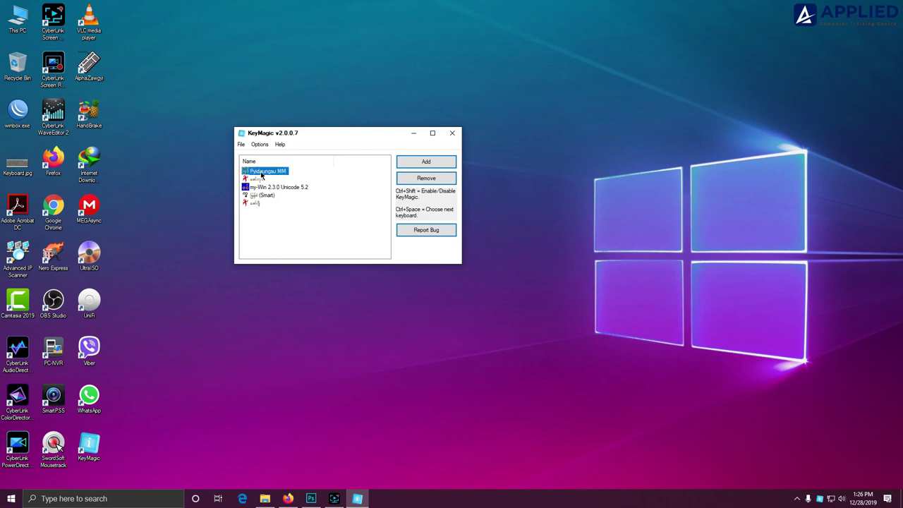
left_click(265, 210)
Remove the last keyboard in KeyMagic's list and the Smart keyboard, confirming each removal
left_click(255, 204)
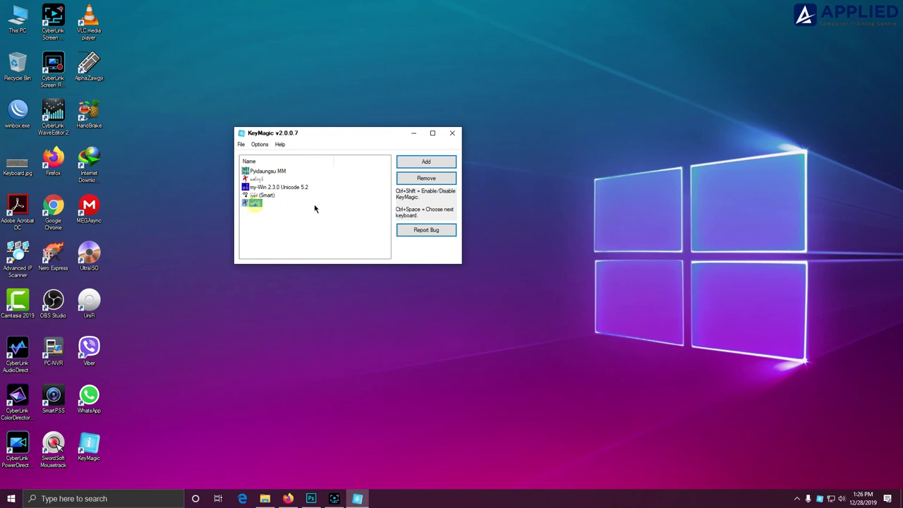
left_click(427, 177)
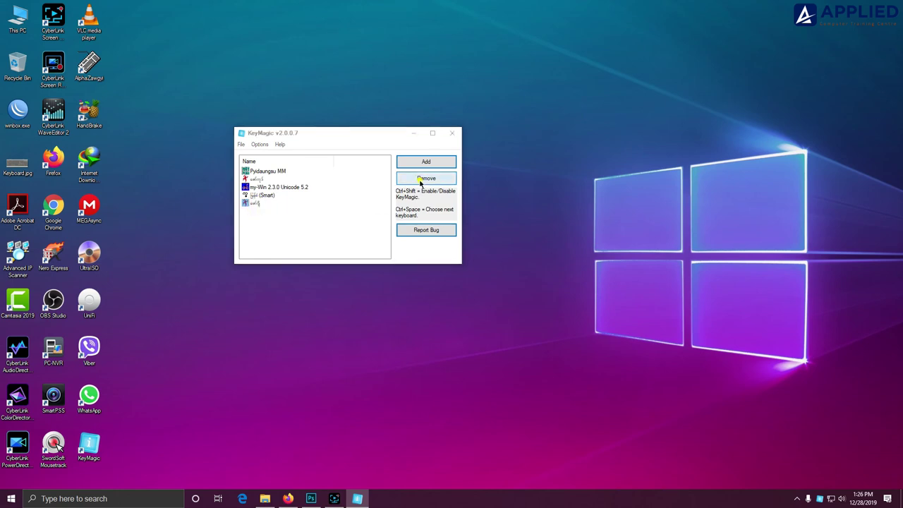
left_click(468, 279)
left_click(264, 195)
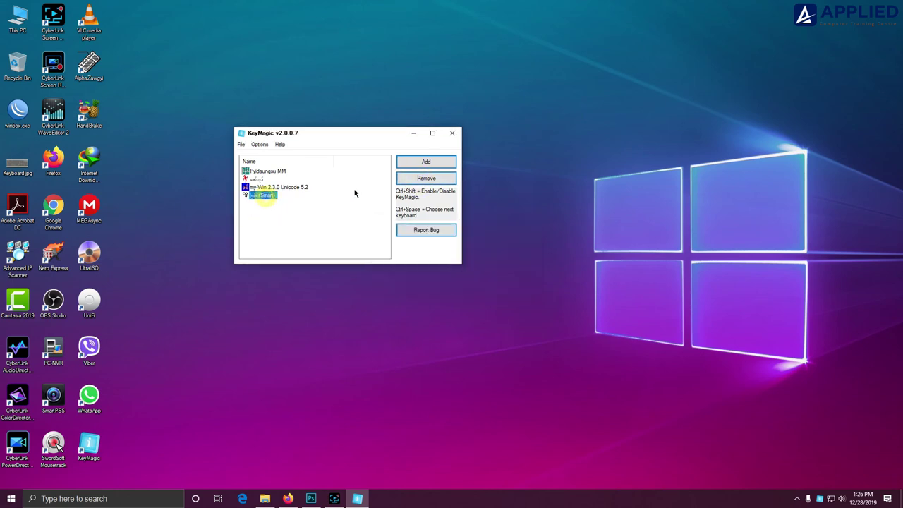
left_click(418, 178)
left_click(466, 281)
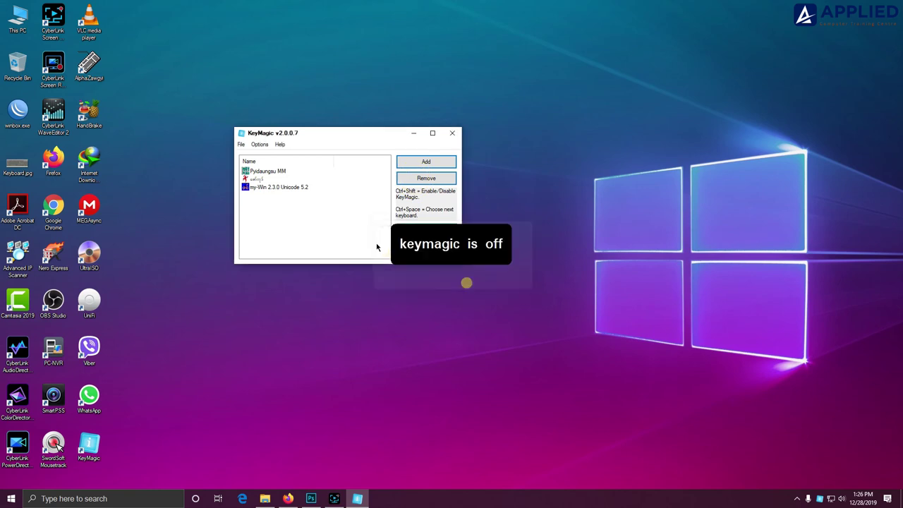
Remove the my-Win 2.3.0 Unicode 5.2 keyboard and the one directly below Pyidaungsu MM, and close the KeyMagic window
left_click(263, 187)
left_click(409, 178)
left_click(470, 279)
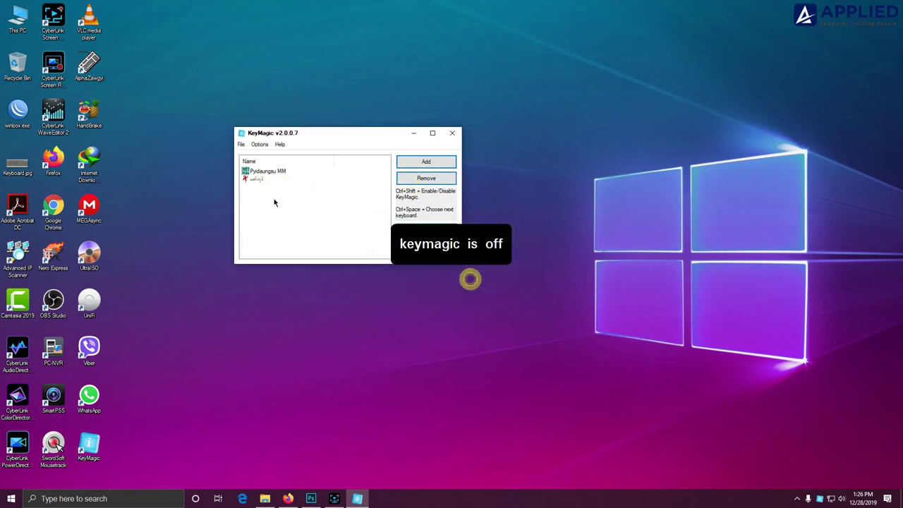
left_click(261, 179)
left_click(411, 178)
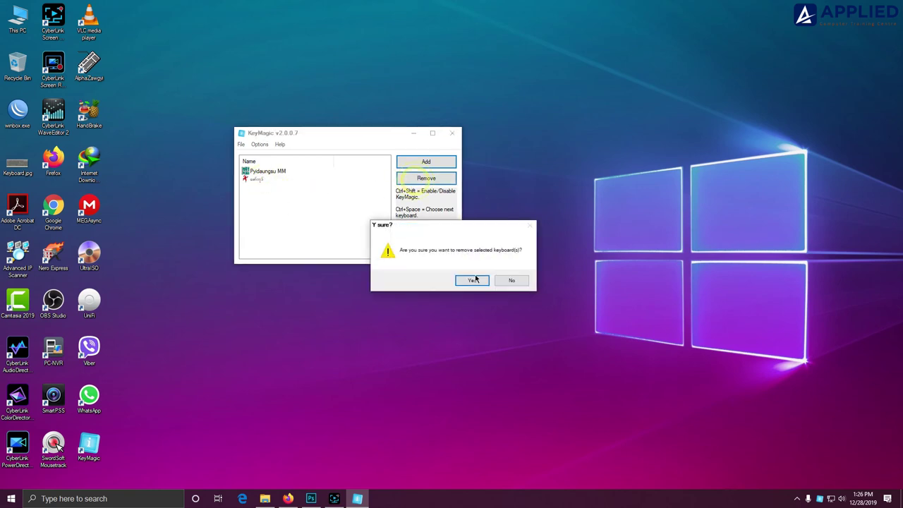
left_click(470, 279)
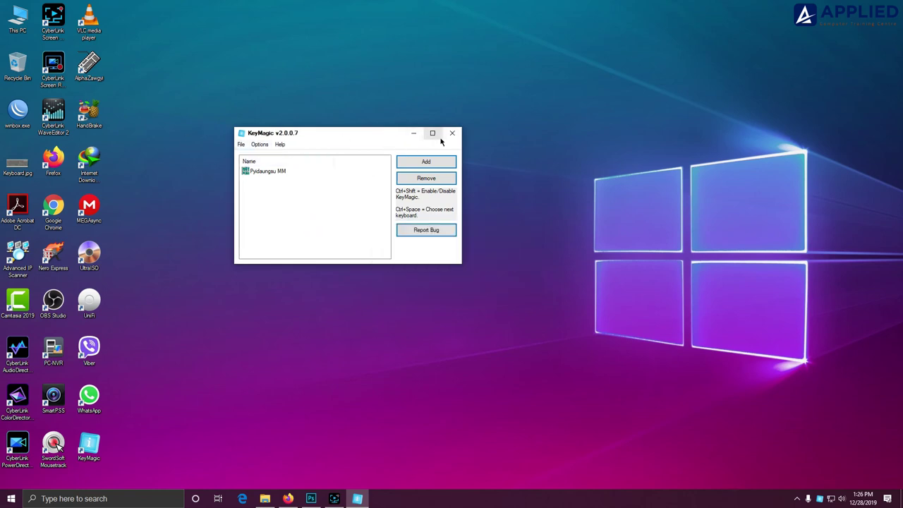
left_click_drag(357, 139, 341, 144)
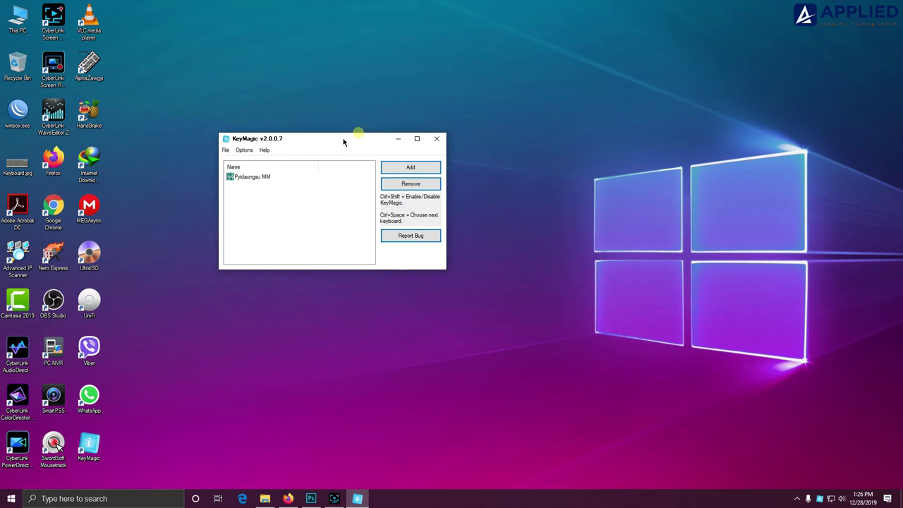
left_click(437, 139)
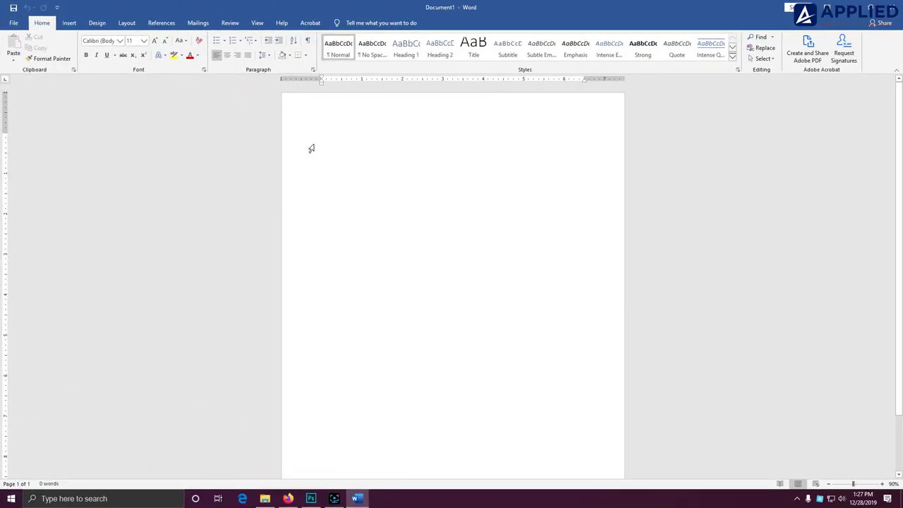
In a blank Word document, set the font to Pyidaungsu and the font size to 20
left_click(327, 139)
left_click(114, 41)
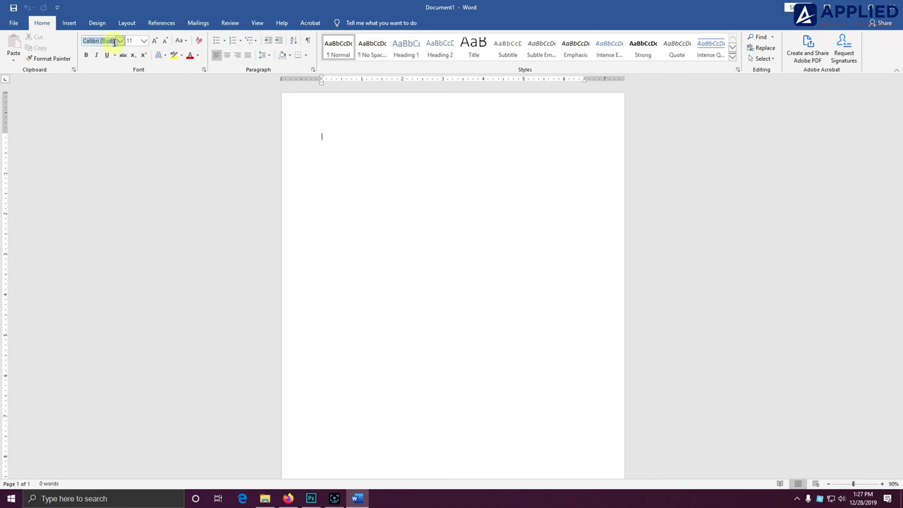
type("Pyidaungsu")
key("Return")
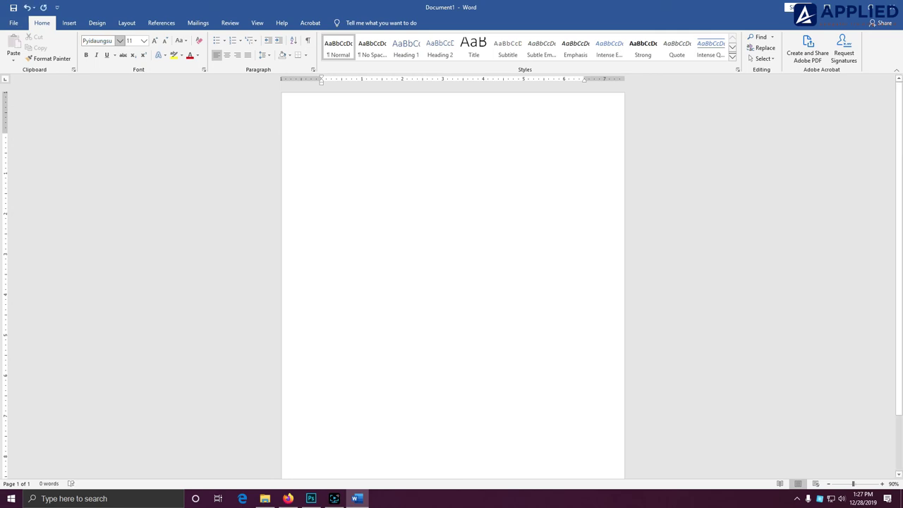
left_click(134, 41)
type("20")
key("Return")
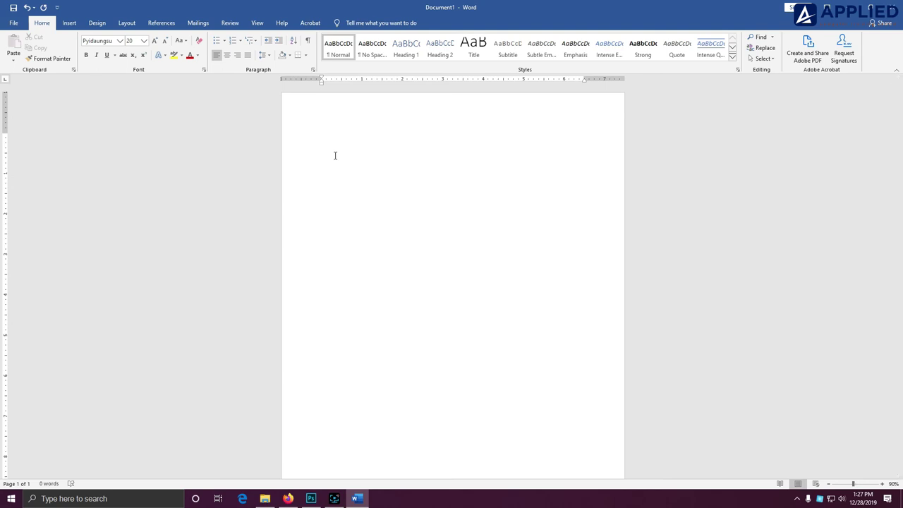
Write "Hello" on the first line and, with KeyMagic switched on, "မြန်မာနိုင်ငံ" on the second
type("Hello")
key("Return")
key("alt+shift")
type("Gြန်မာနိုင်ငံ")
key("Return")
Write "Myanmar" with KeyMagic off and "မင်္ဂလာပါ" on the line below with it on, and switch KeyMagic off again
key("ctrl+shift+space")
type("Myanmar")
key("Return")
key("ctrl+shift+space")
type("မင်္ဂလာပ")
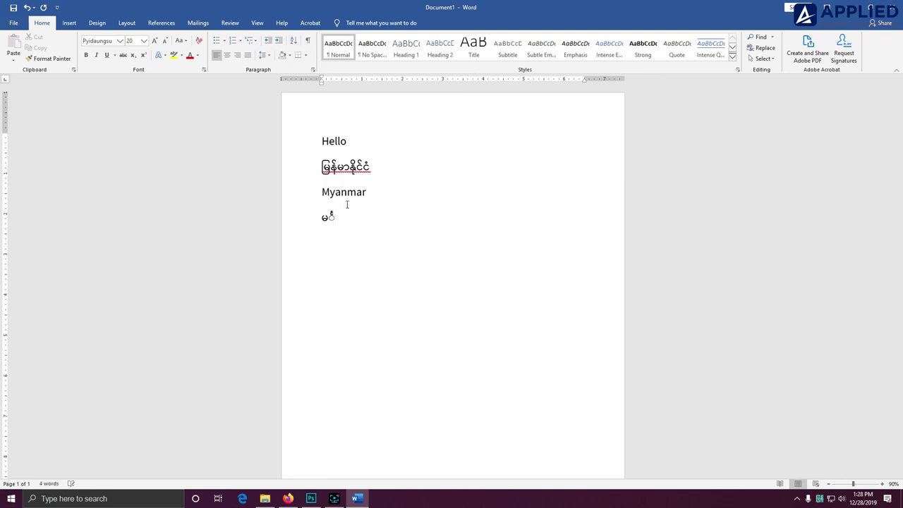
type("ါ")
key("ctrl+shift+space")
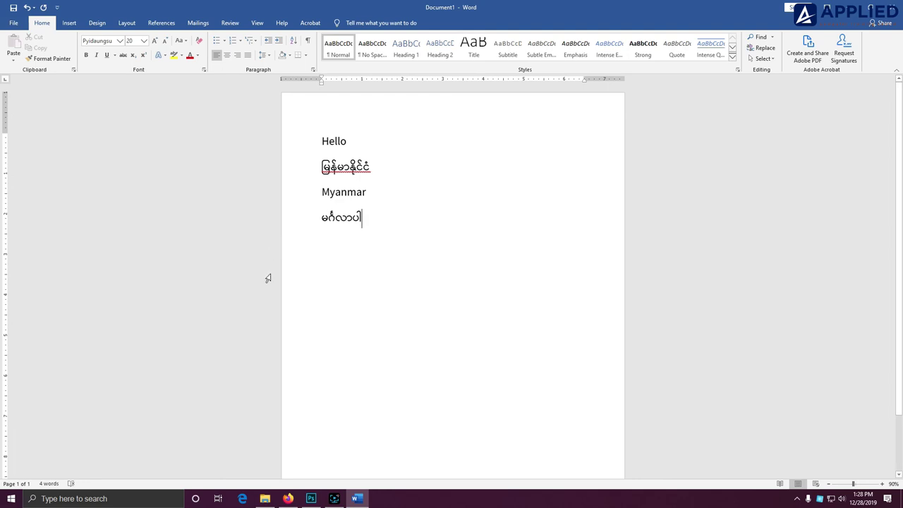
Switch to Photoshop and start a point text layer in Pyidaungsu Book on the left part of the canvas, reading "Myanmar"
left_click(310, 498)
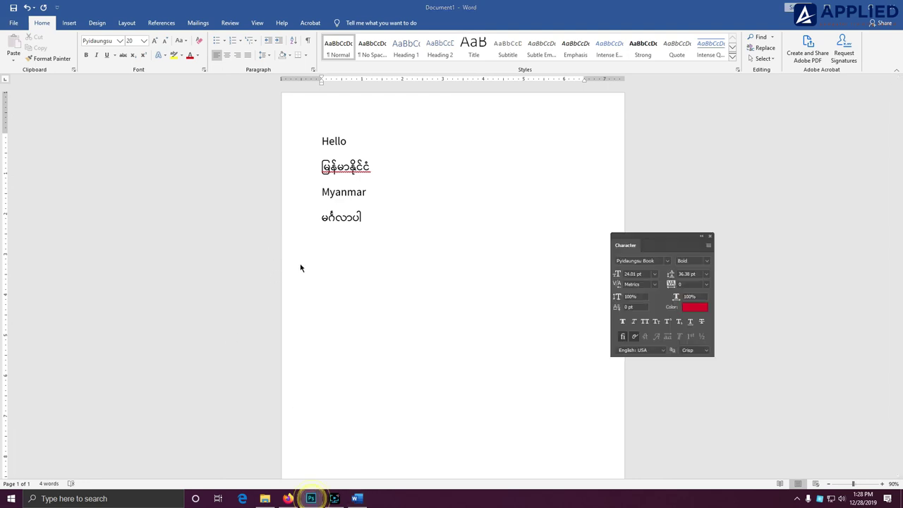
left_click(346, 242)
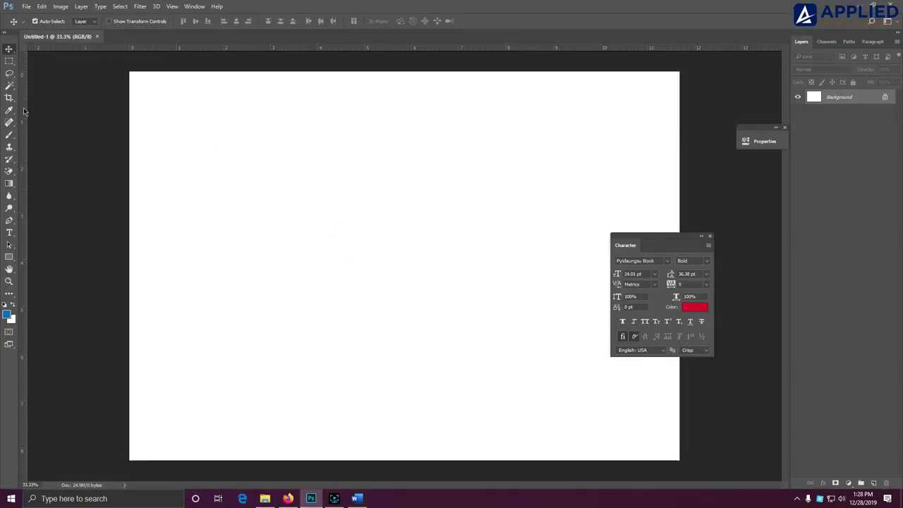
left_click(10, 234)
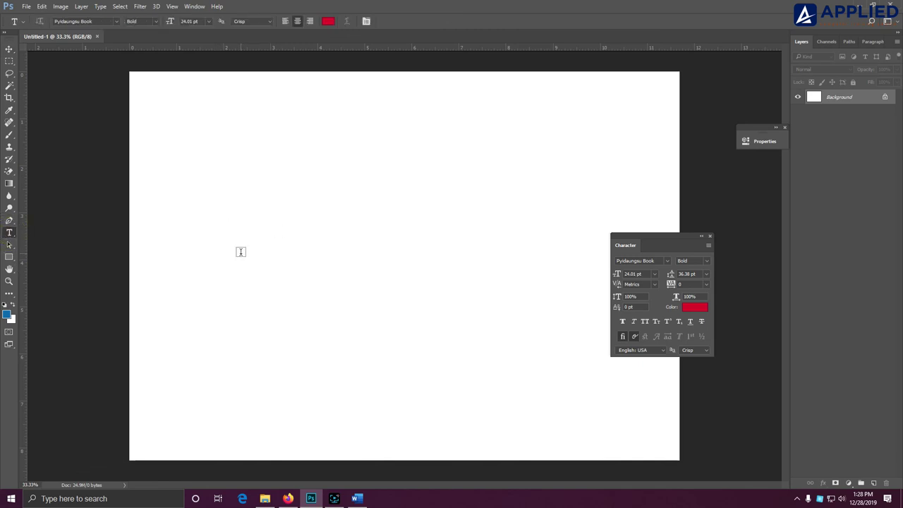
left_click(239, 252)
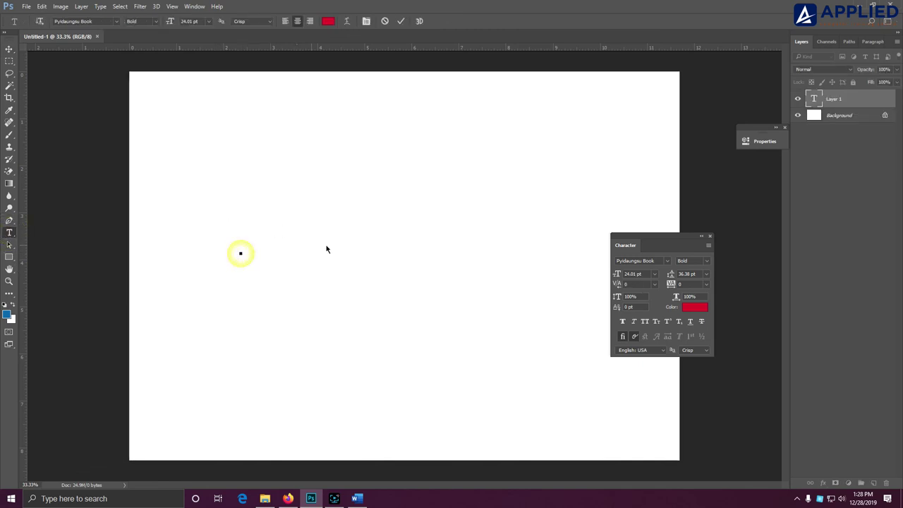
left_click(656, 261)
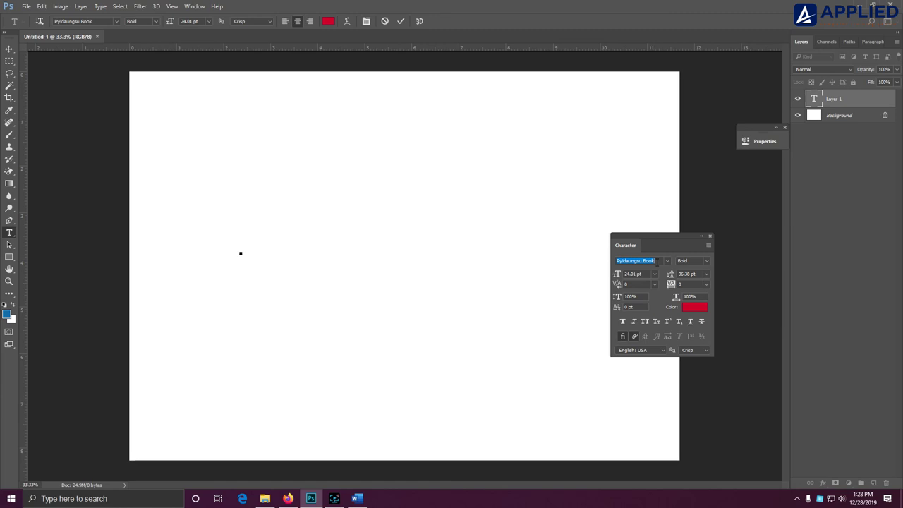
key("Return")
type("Myanmar")
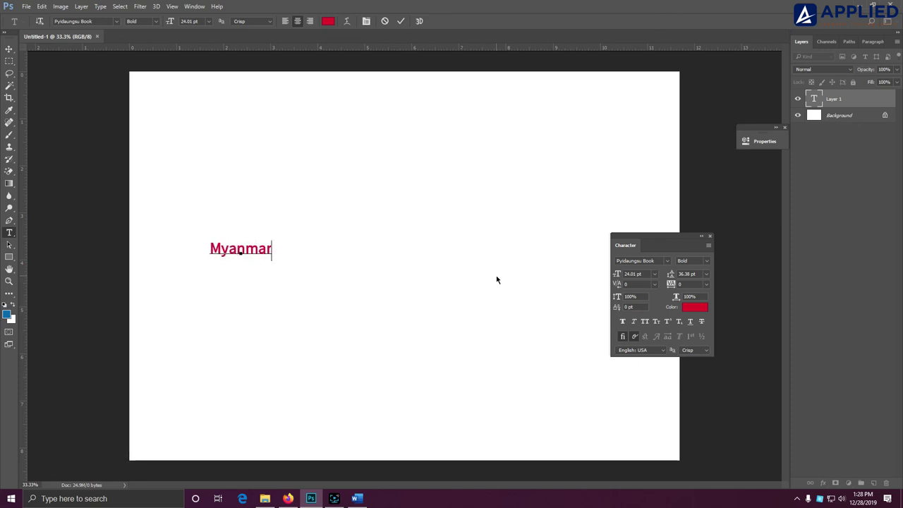
Add "နေကောင်းလား" on a second line with KeyMagic on, switch KeyMagic off again and commit the text layer
key("Return")
type("ြေ")
type("နကောင်းလား")
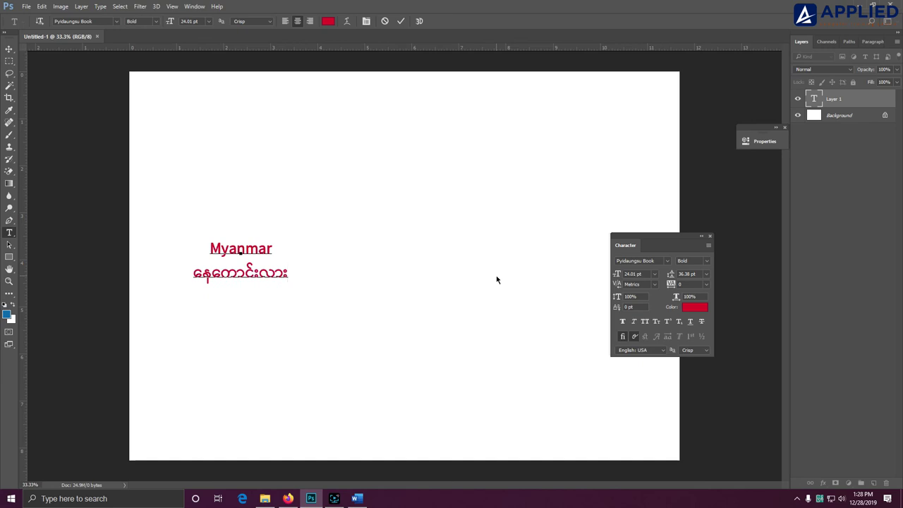
key("ctrl+shift")
left_click(9, 49)
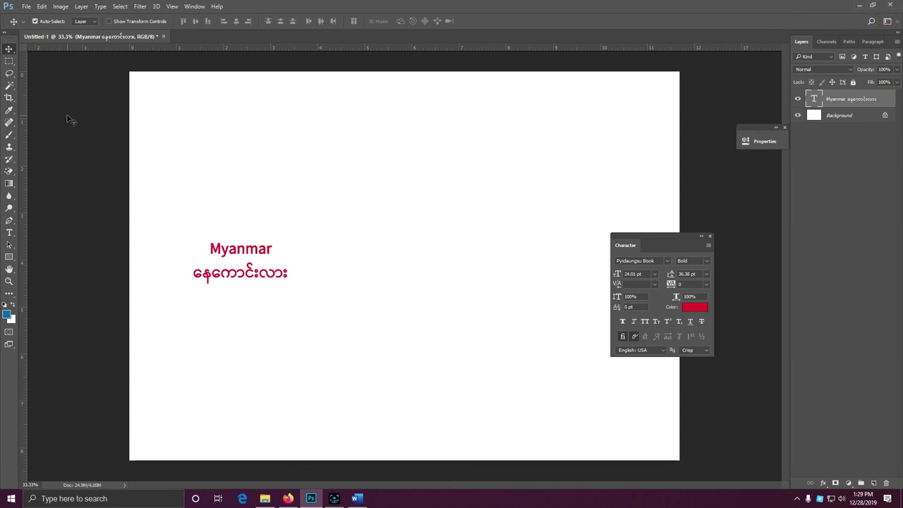
Minimize the Photoshop and Word windows and refresh the desktop
left_click(859, 7)
left_click(850, 7)
right_click(540, 137)
left_click(563, 163)
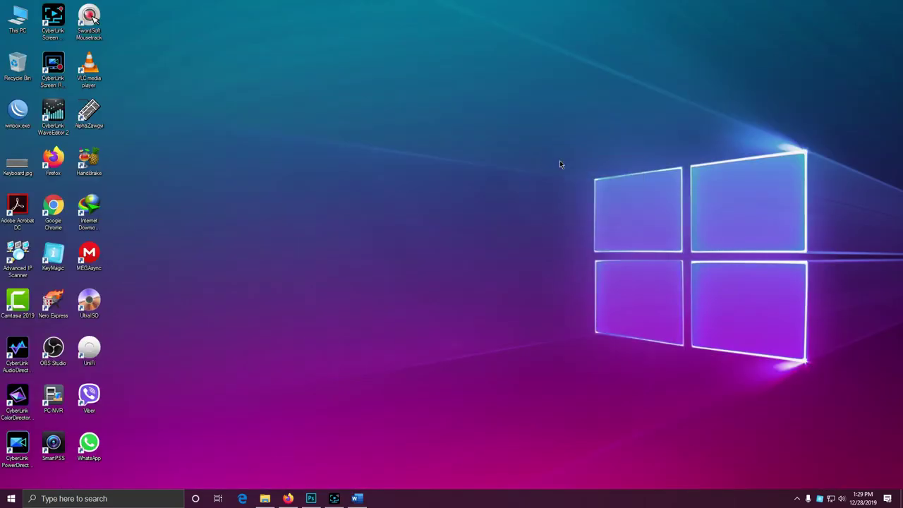